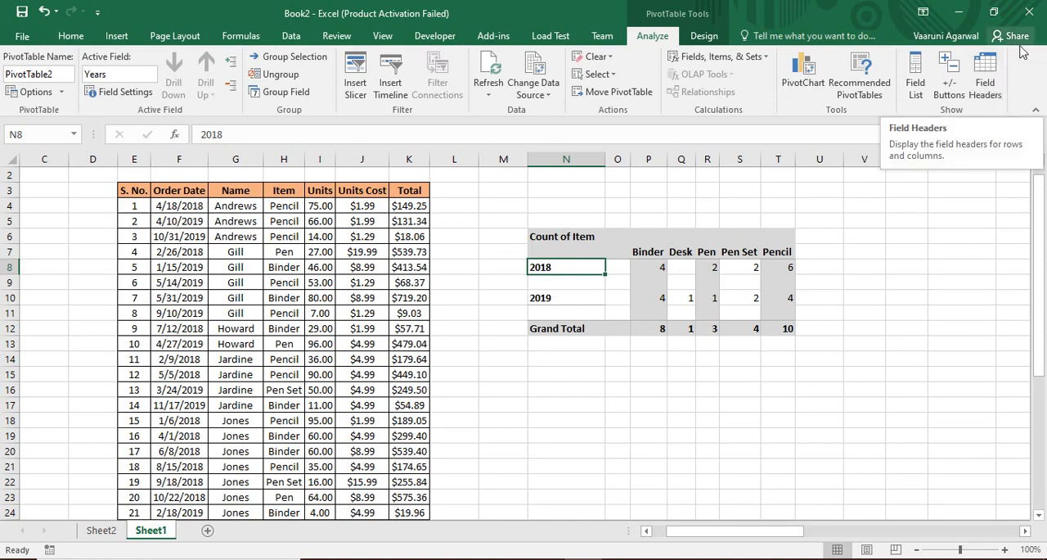
Show the pivot table's field headers and hide them again
click(986, 79)
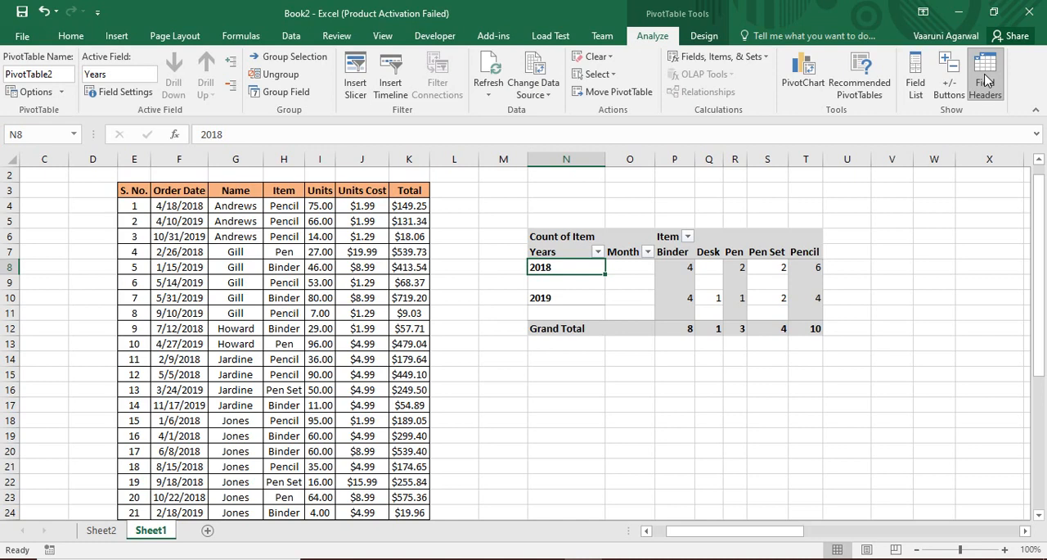
click(987, 79)
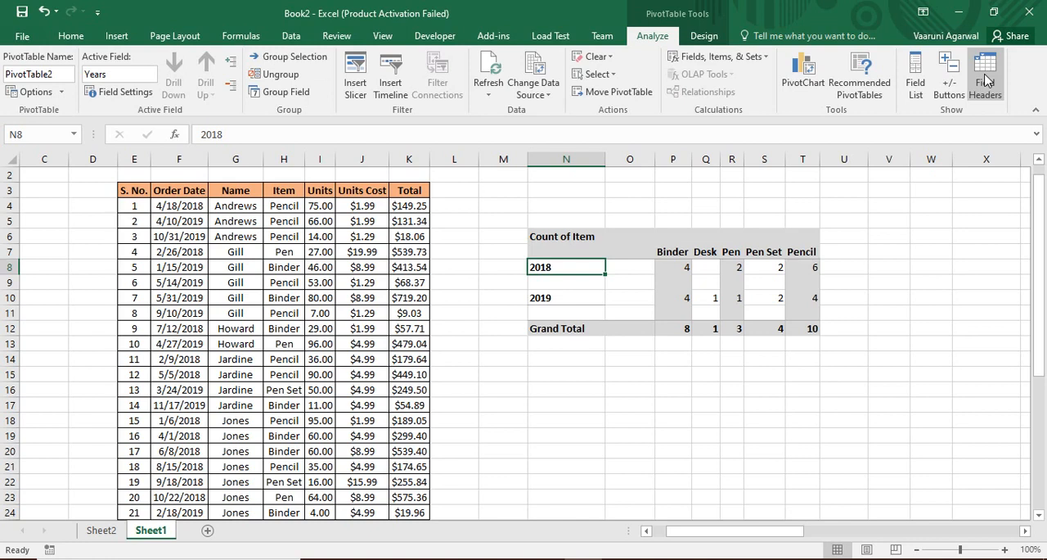
drag(759, 532, 799, 534)
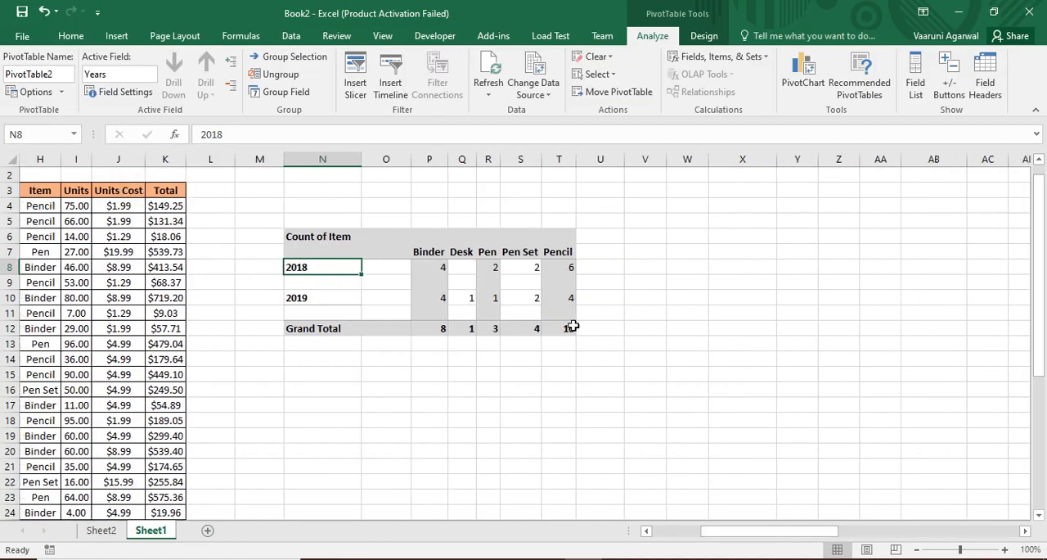
mouse_move(572, 326)
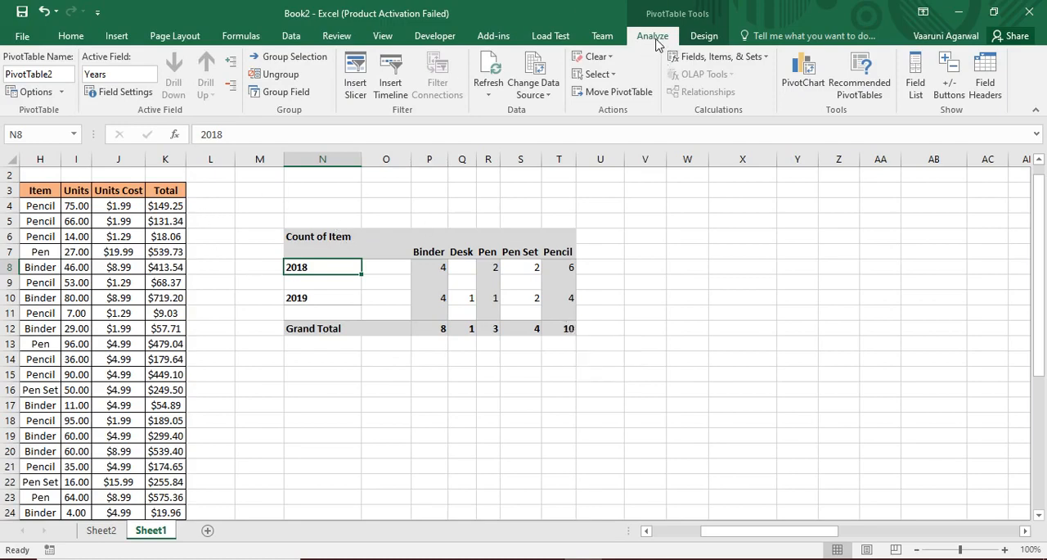
click(355, 95)
drag(250, 145, 681, 127)
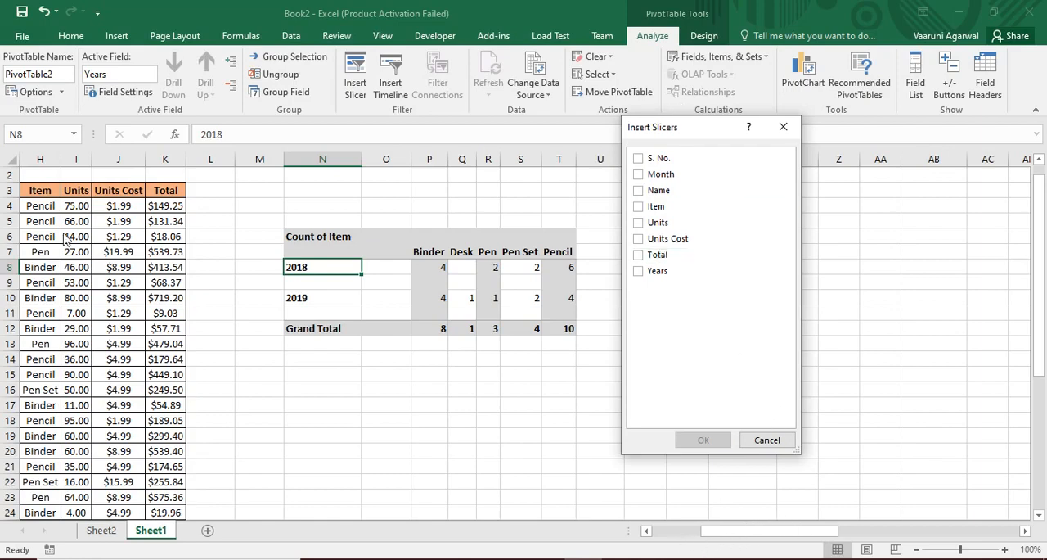
click(783, 127)
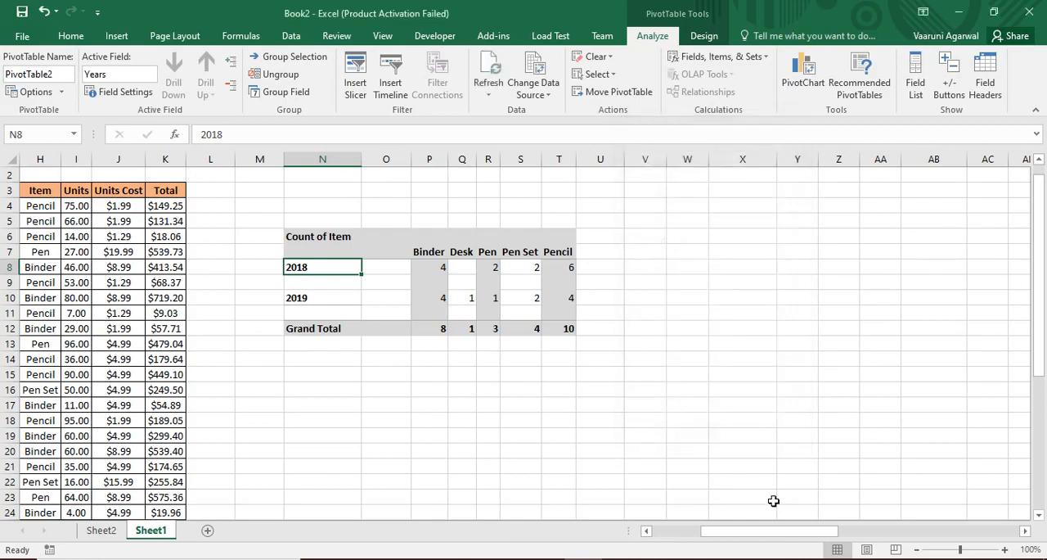
drag(748, 531, 688, 531)
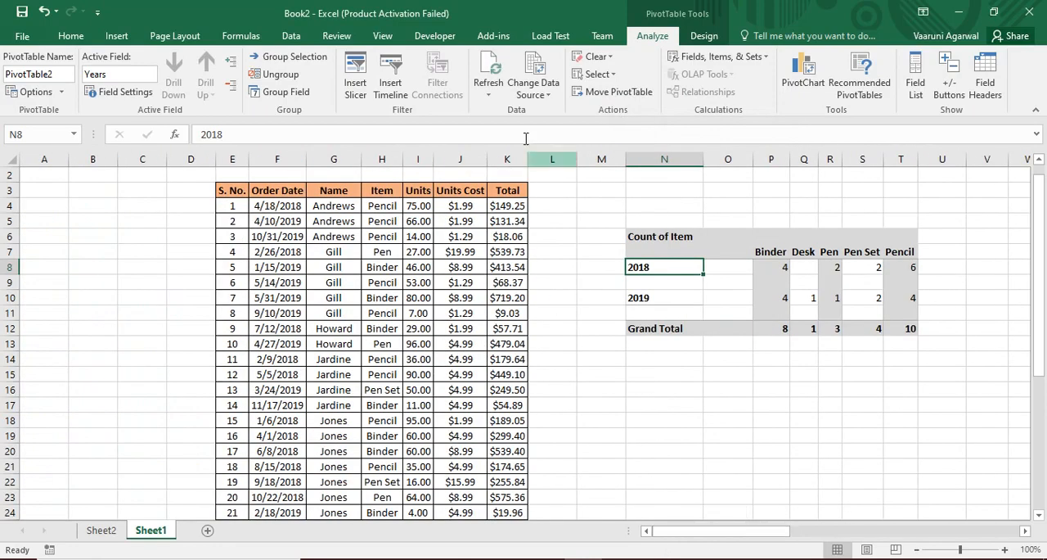
Insert slicers for the Item and Years fields of the pivot table
click(354, 84)
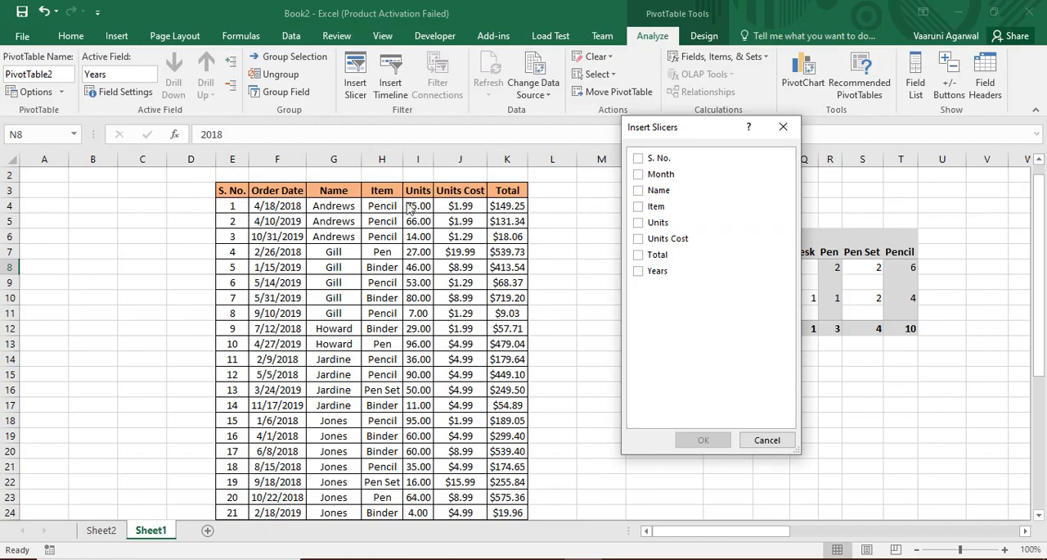
drag(672, 135, 440, 149)
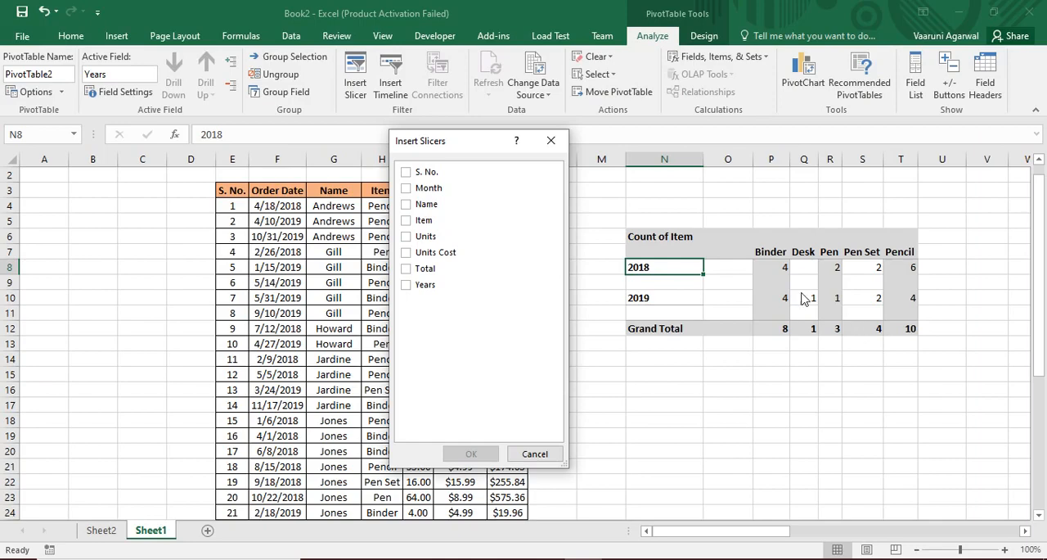
click(407, 220)
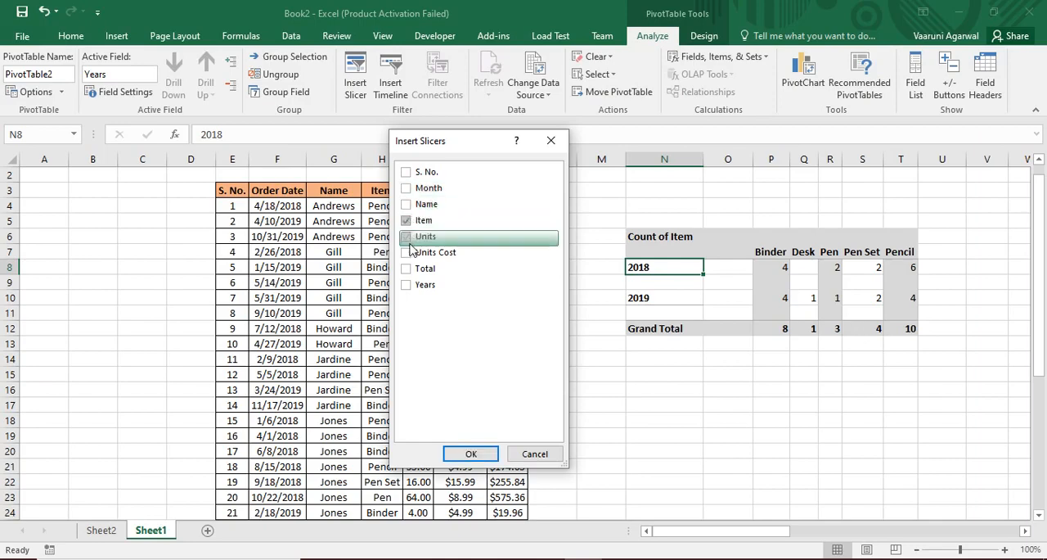
click(414, 284)
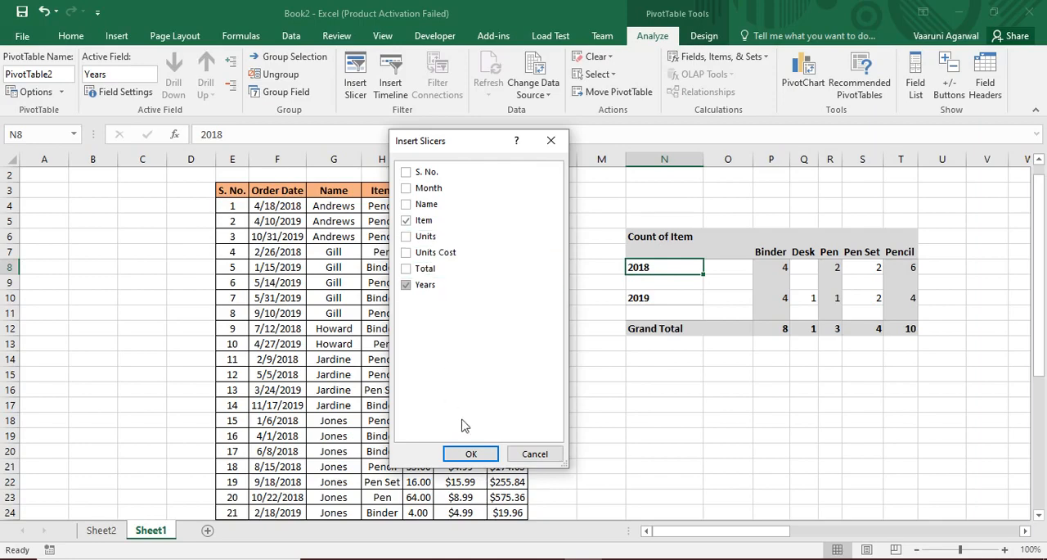
click(464, 454)
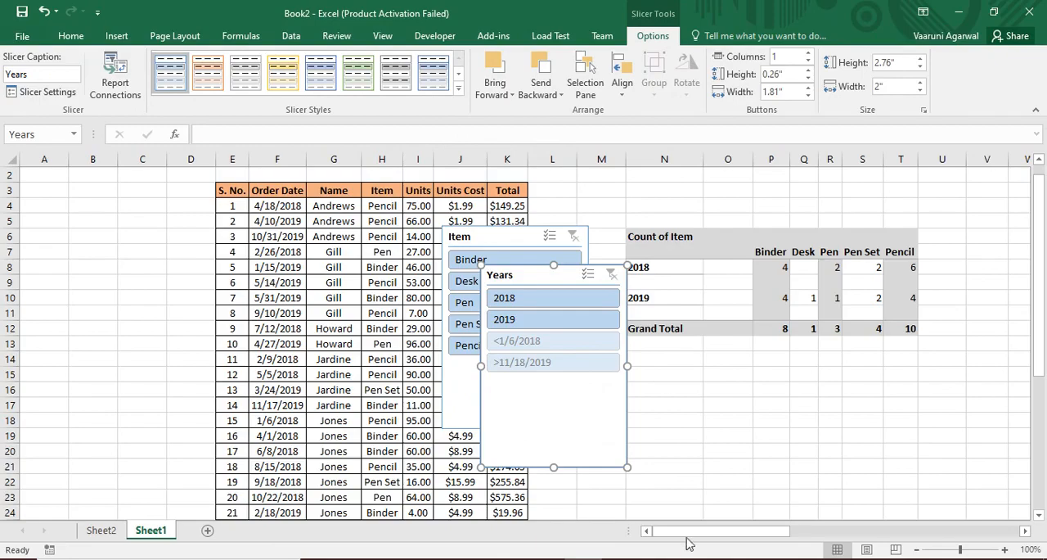
Place the Years slicer just right of the pivot table and the Item slicer beside it
mouse_move(692, 536)
mouse_down()
mouse_move(747, 536)
mouse_move(701, 531)
mouse_up()
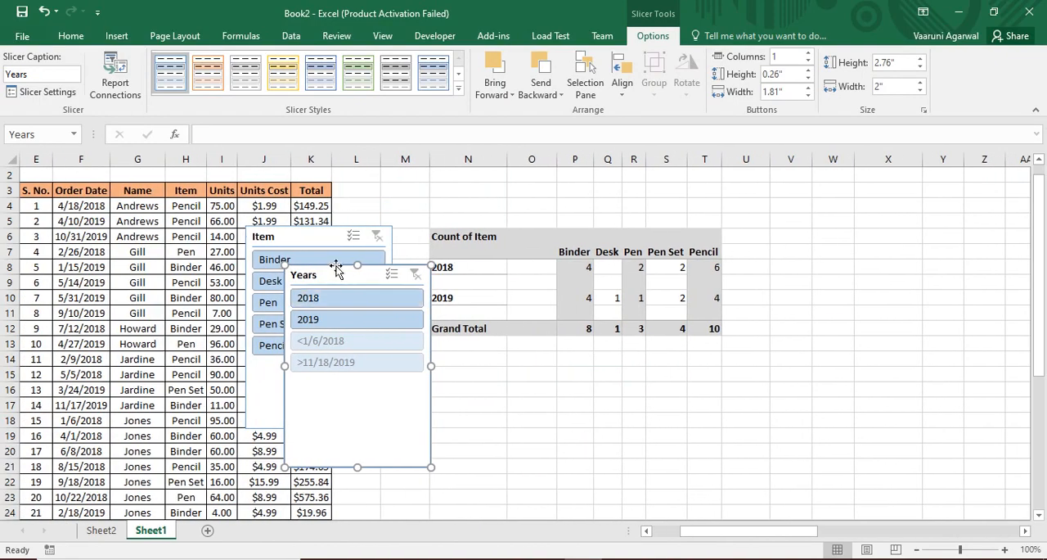
drag(324, 273, 764, 217)
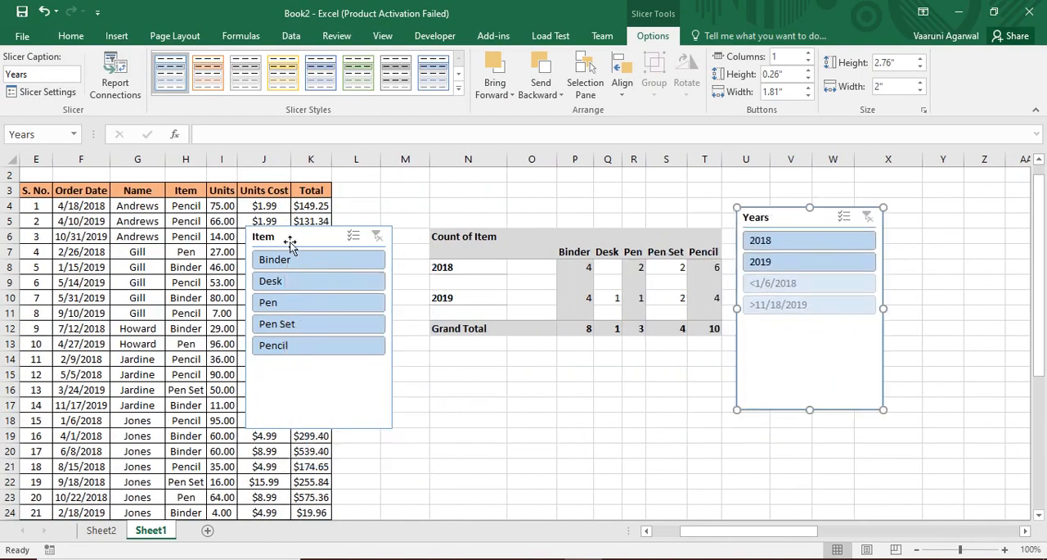
drag(291, 239, 993, 218)
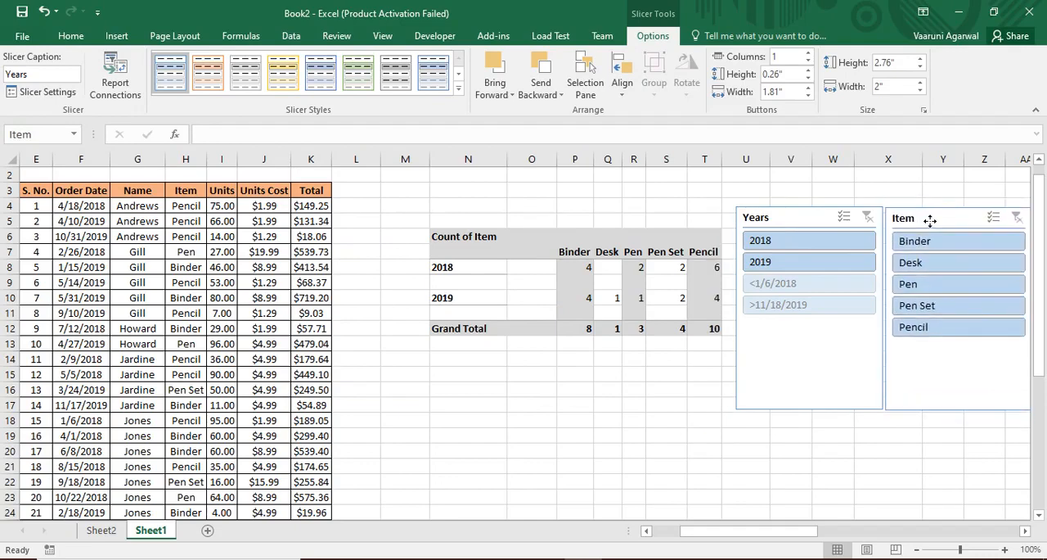
drag(755, 531, 783, 536)
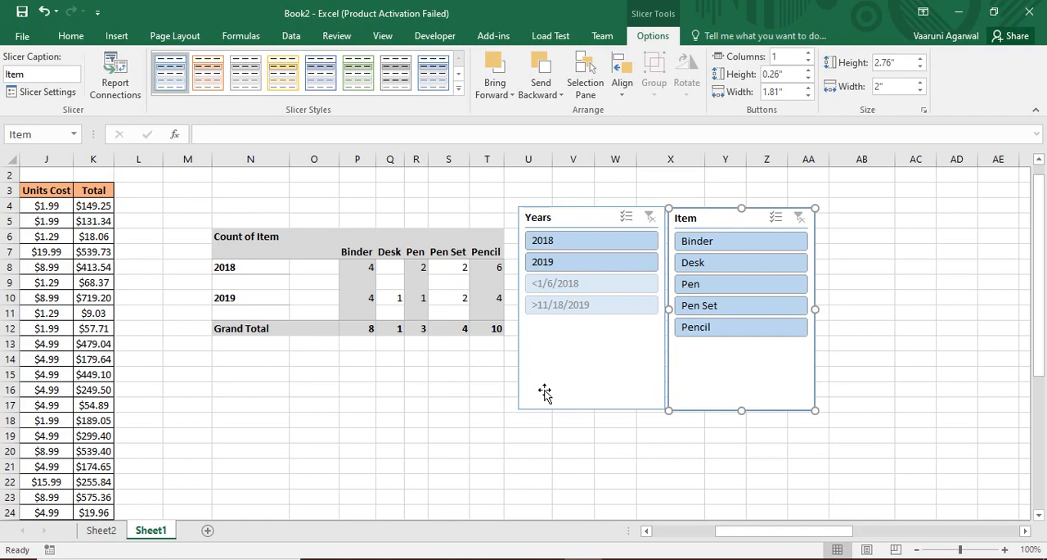
Use the slicers to filter the pivot table to Pen for 2018, for 2019, for both years, and again for 2018 only
click(561, 249)
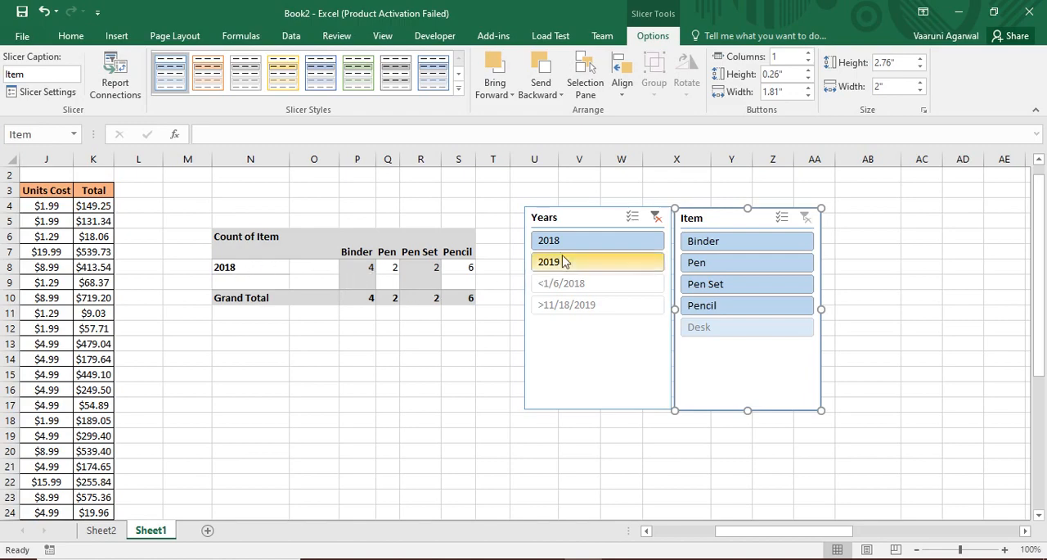
click(731, 271)
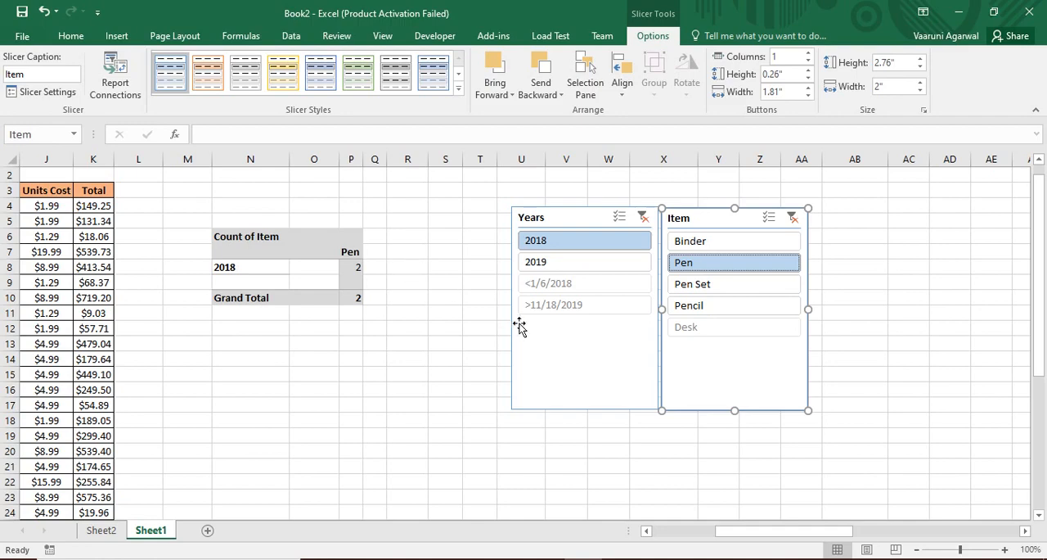
click(533, 263)
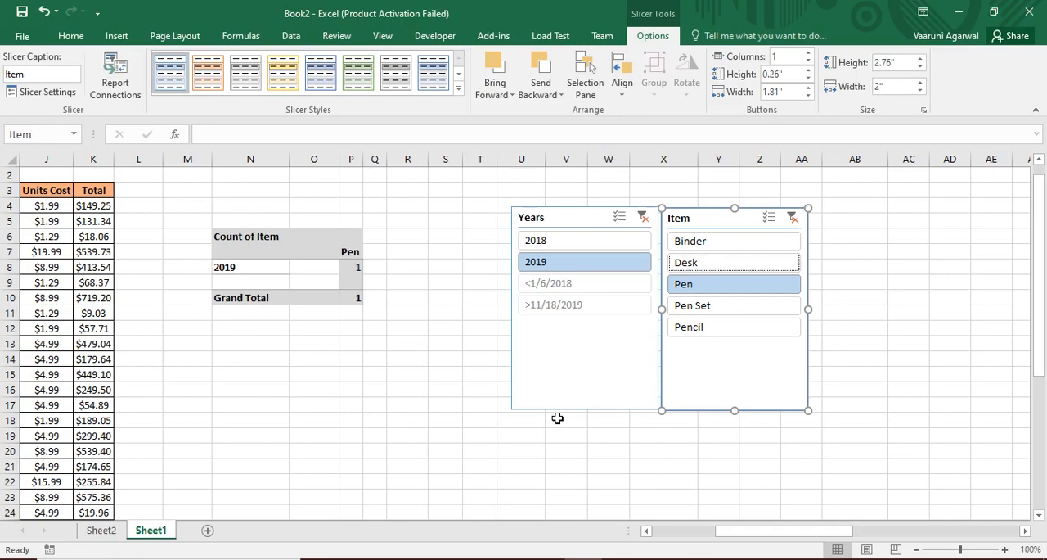
ctrl+click(559, 247)
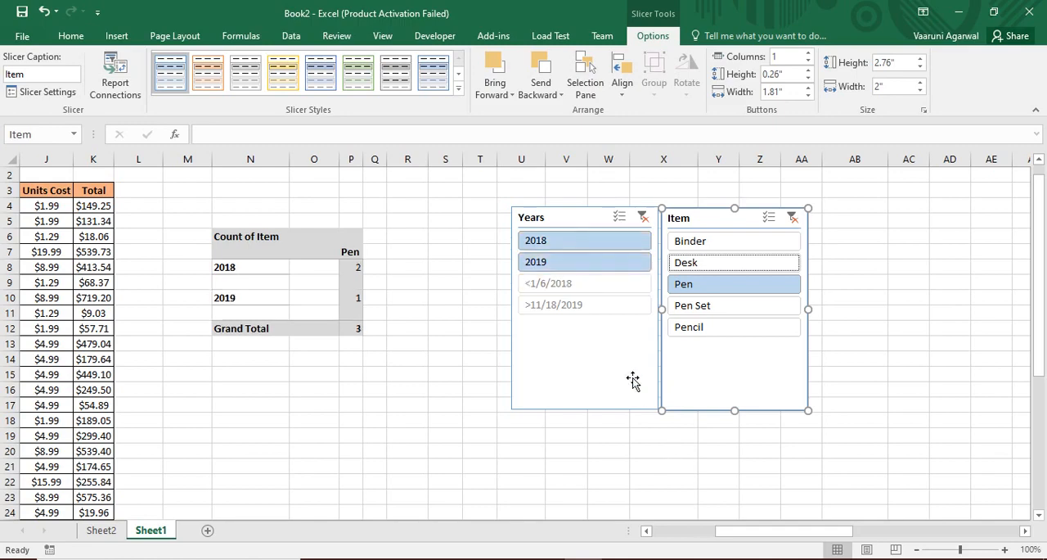
click(620, 244)
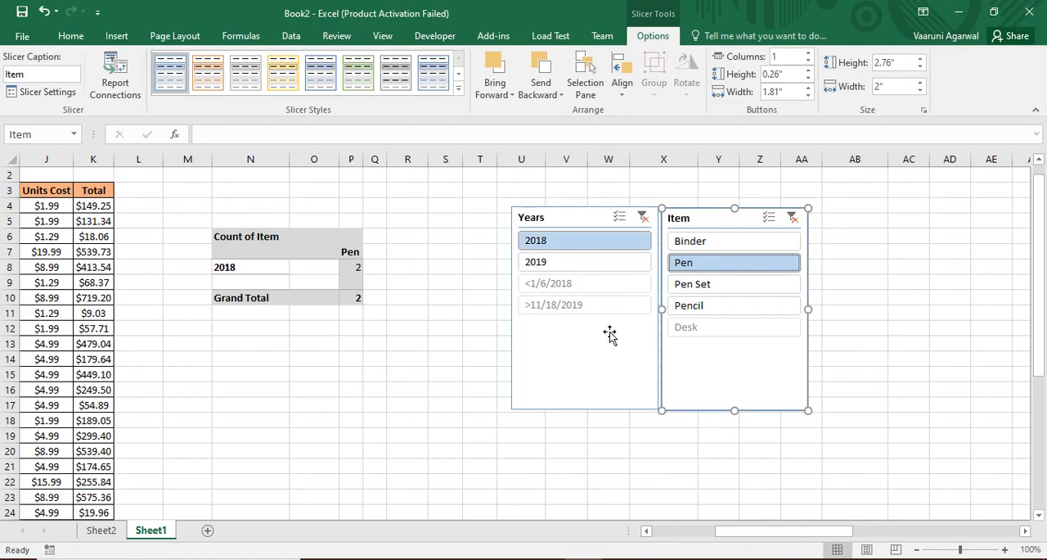
Enable multi-select on both slicers, adding 2019 to the Years filter and Pen Set and Pencil to the Item filter
click(620, 221)
click(590, 267)
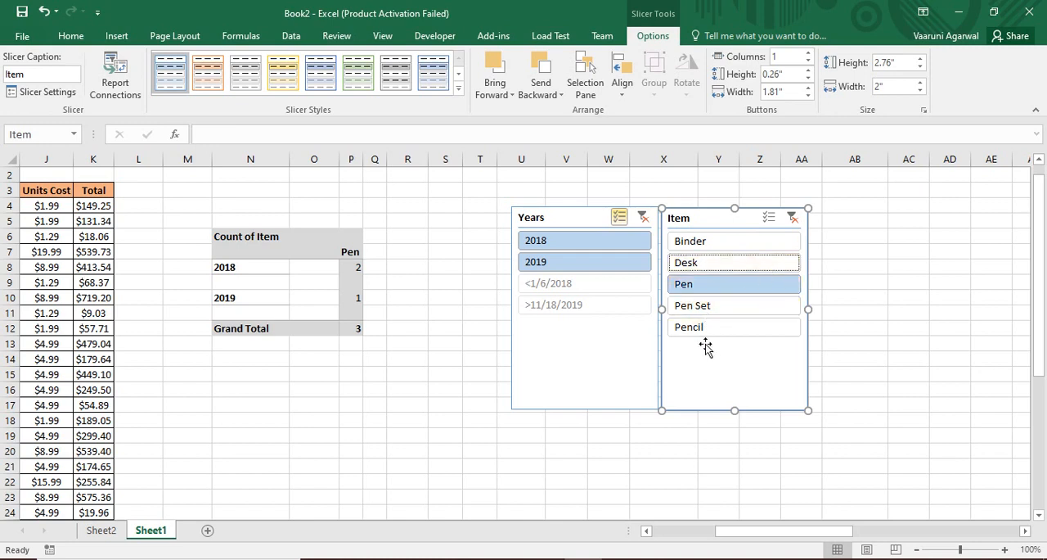
click(769, 218)
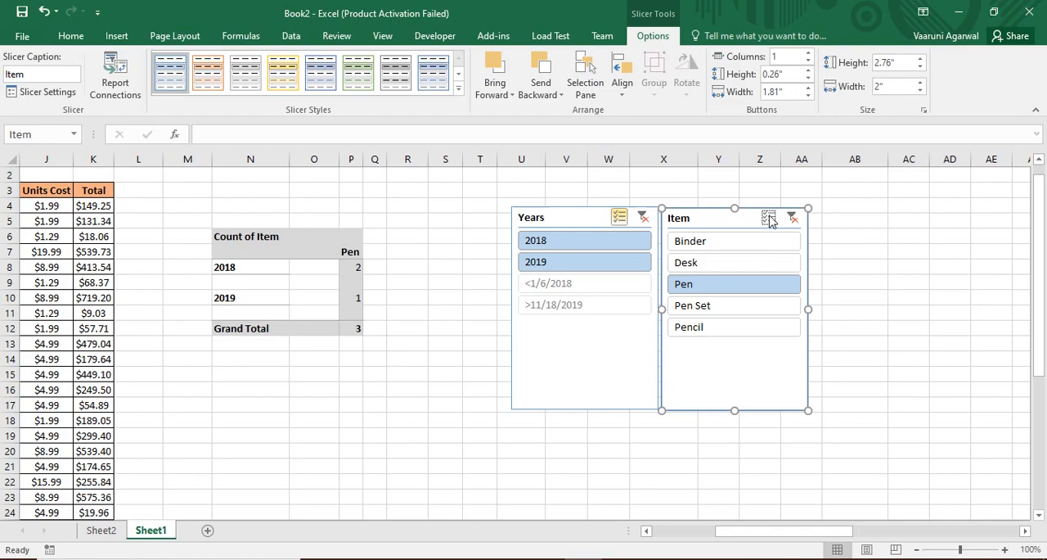
click(682, 309)
click(699, 328)
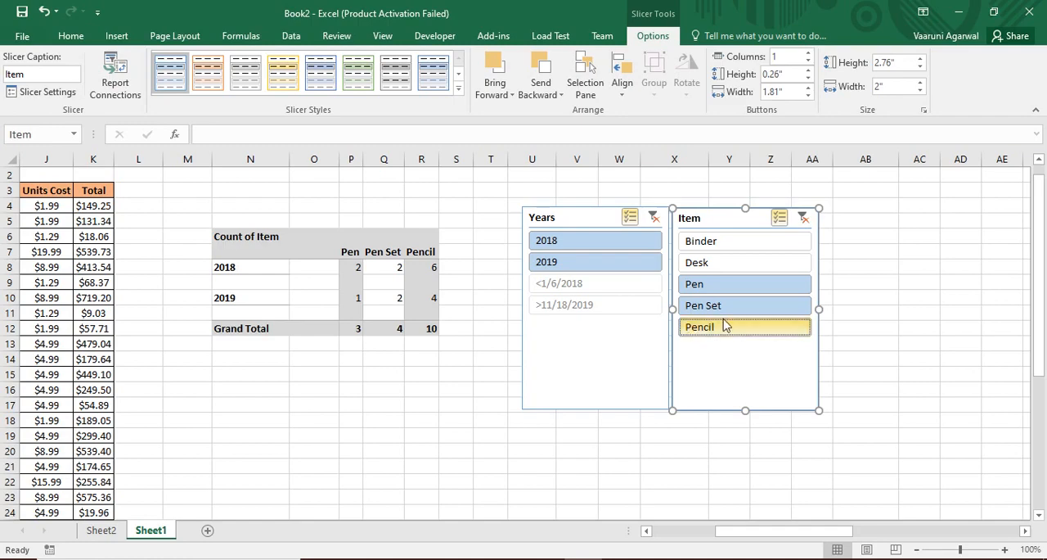
Clear the filters of the Years and Item slicers
click(658, 219)
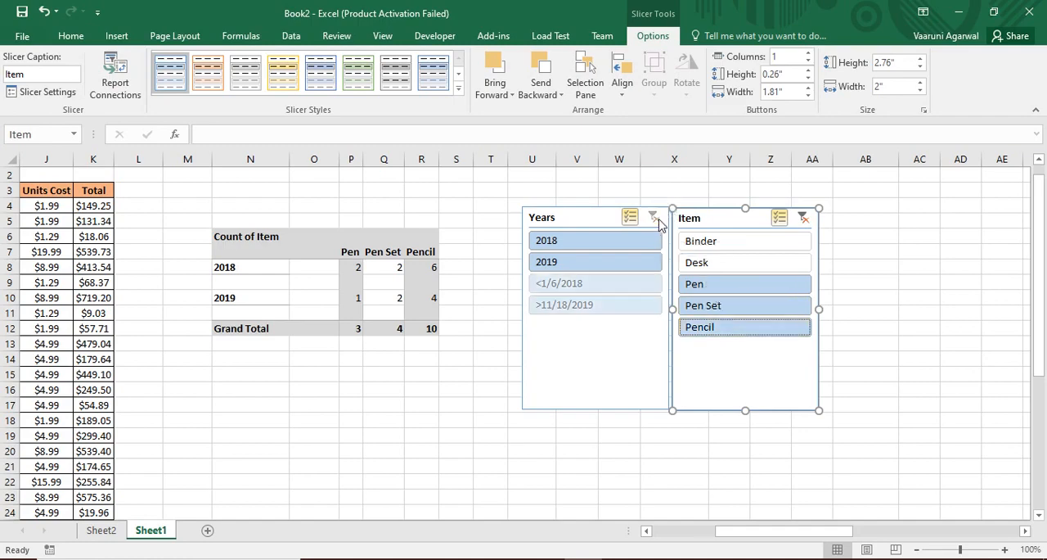
click(803, 219)
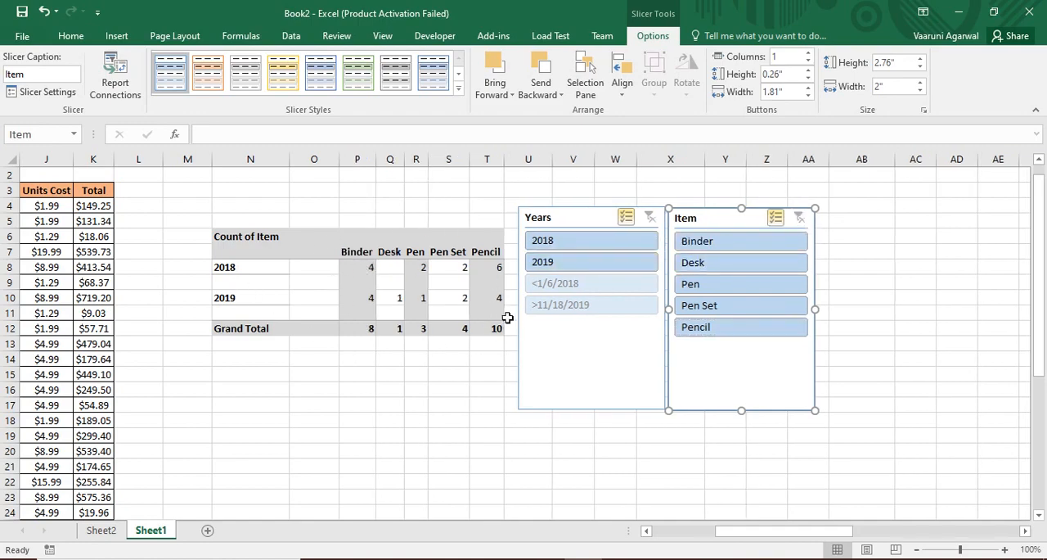
Move both slicers further right of the pivot table, leaving a gap between them
mouse_move(493, 327)
drag(739, 374, 790, 367)
drag(630, 382, 682, 382)
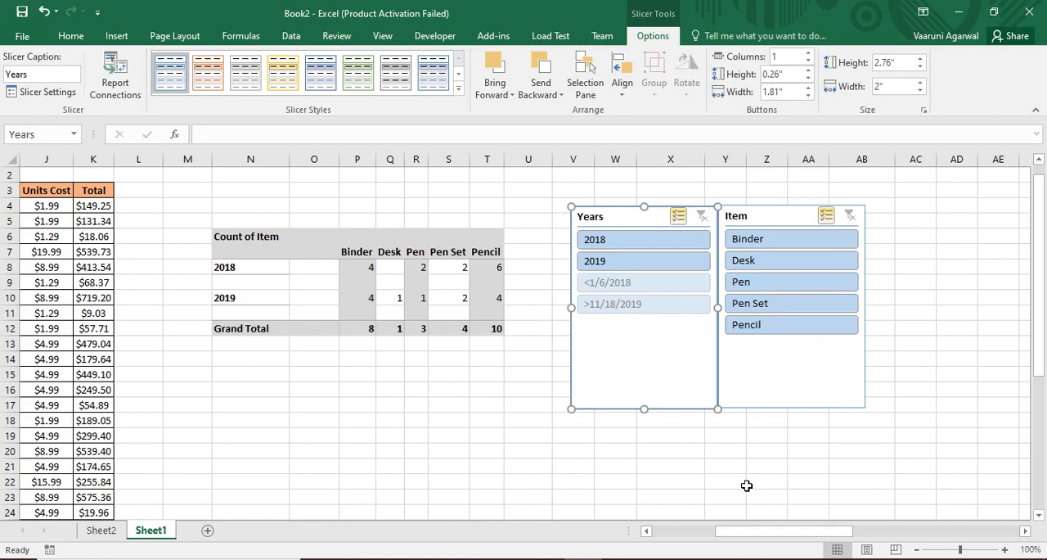
drag(800, 376, 825, 377)
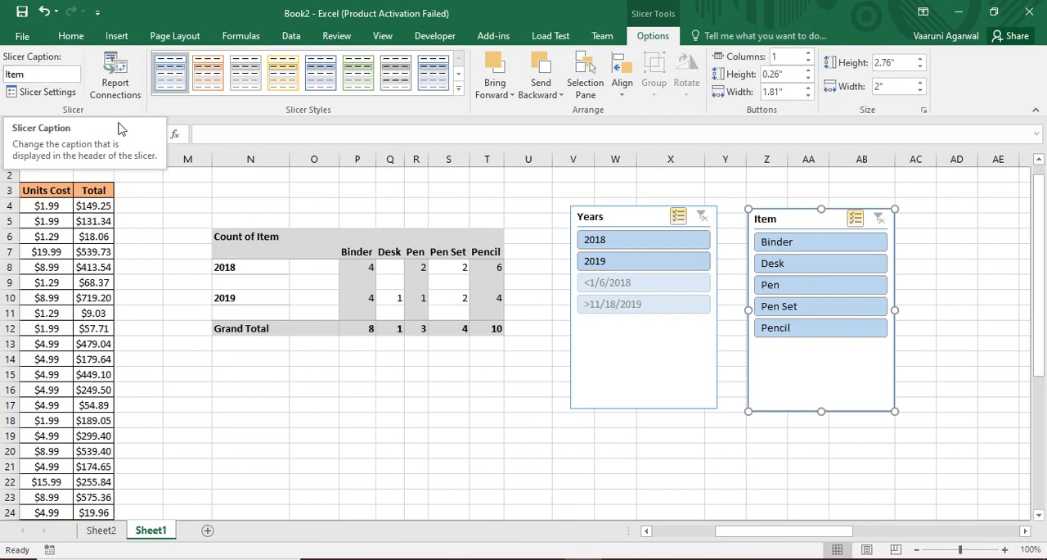
Change the Item slicer's caption to "Count of Items"
click(34, 77)
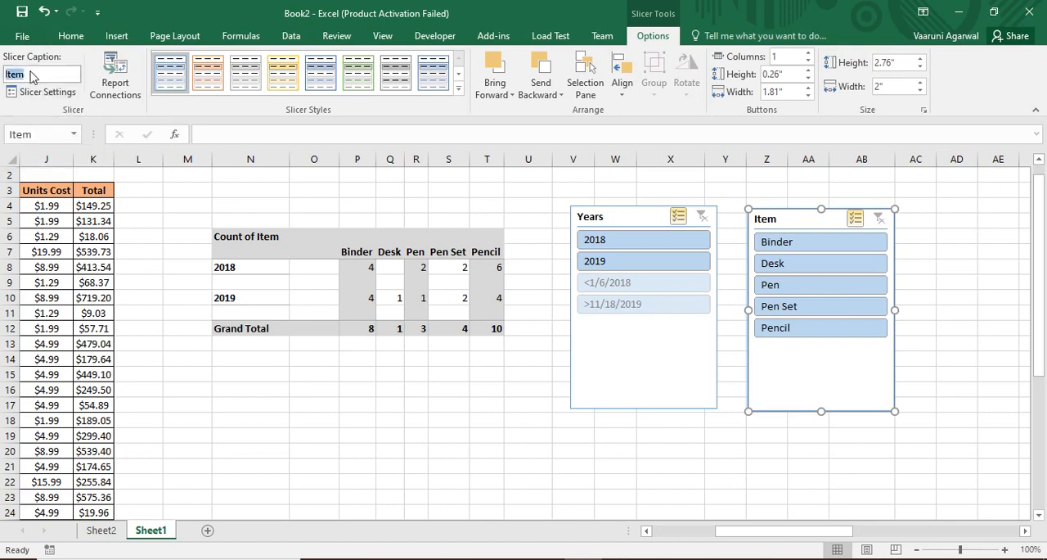
click(10, 75)
drag(42, 77, 5, 78)
text(Count of Items)
key(Return)
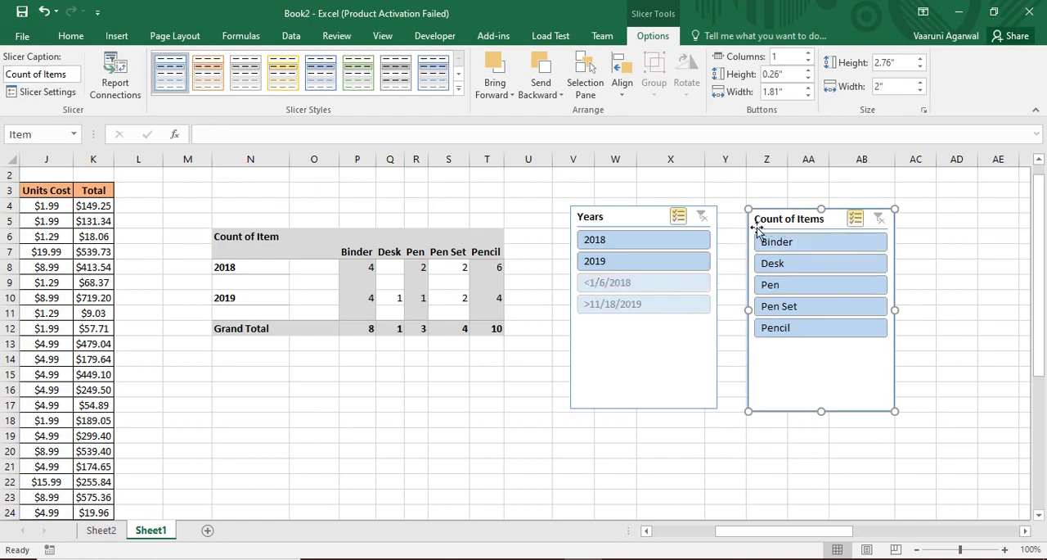
Turn off the header display in the settings of the Count of Items slicer
click(37, 92)
drag(430, 212, 403, 51)
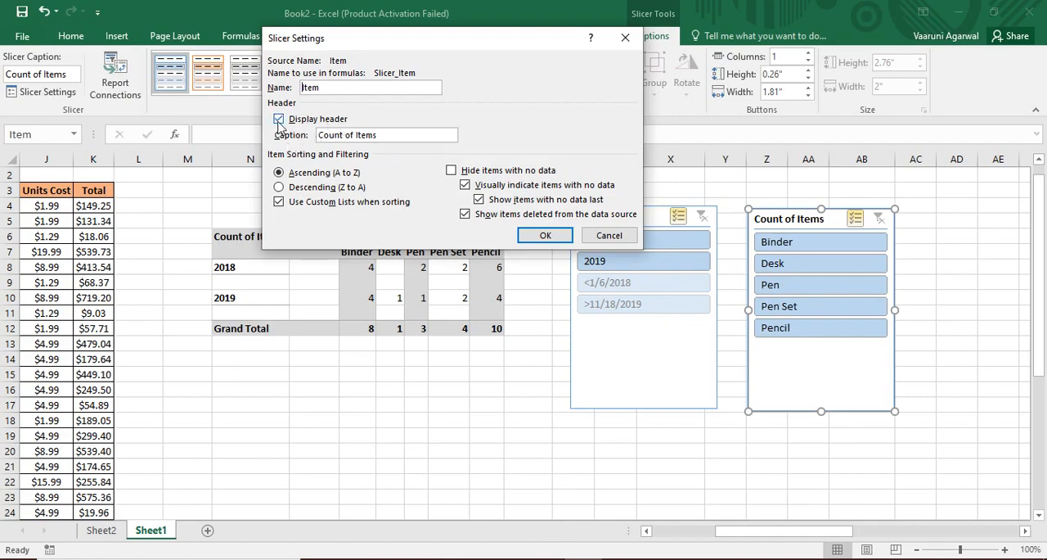
click(278, 120)
click(280, 120)
click(279, 119)
click(546, 236)
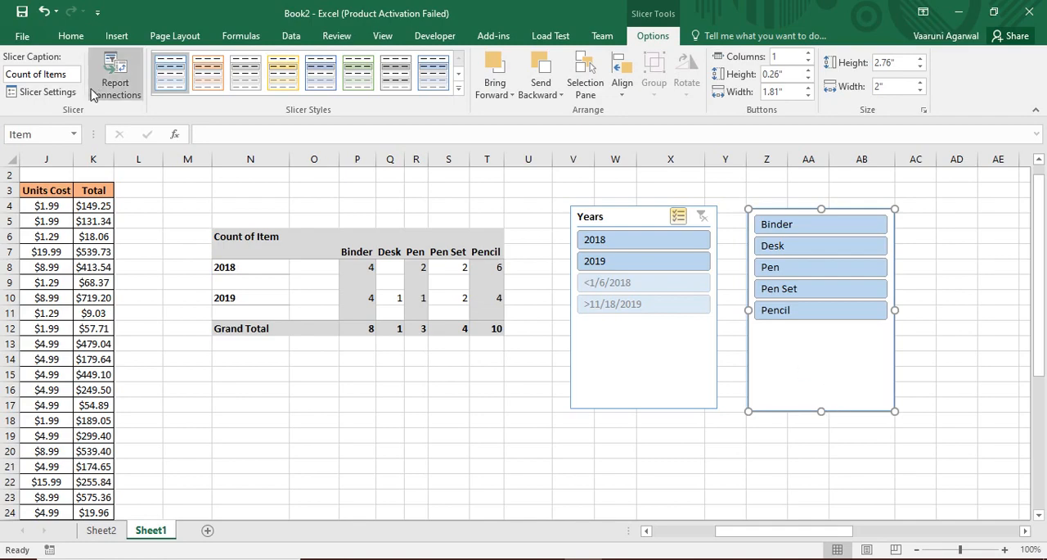
Turn on the header display of the Count of Items slicer and sort its items descending (Z to A)
click(45, 92)
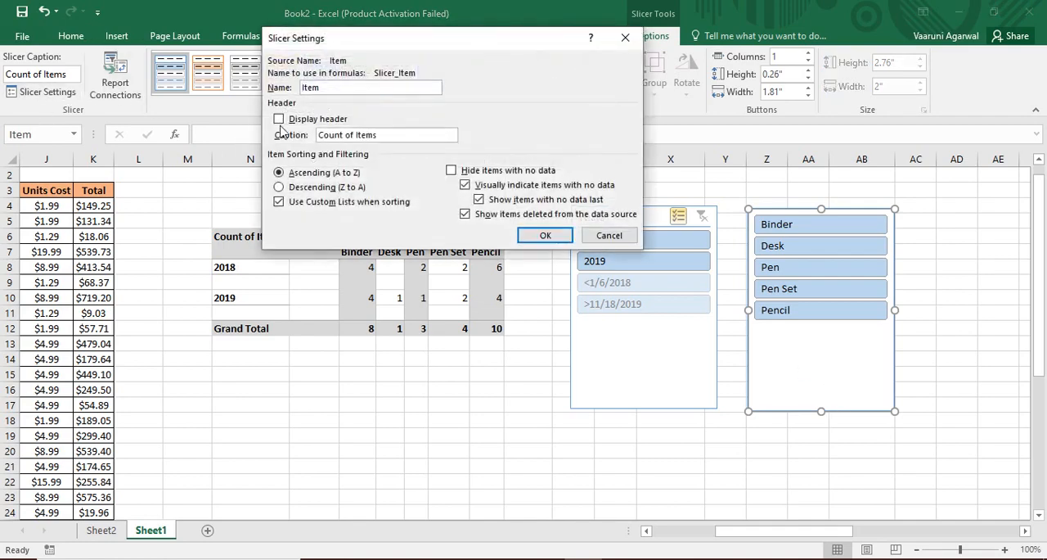
click(280, 120)
click(279, 187)
click(547, 235)
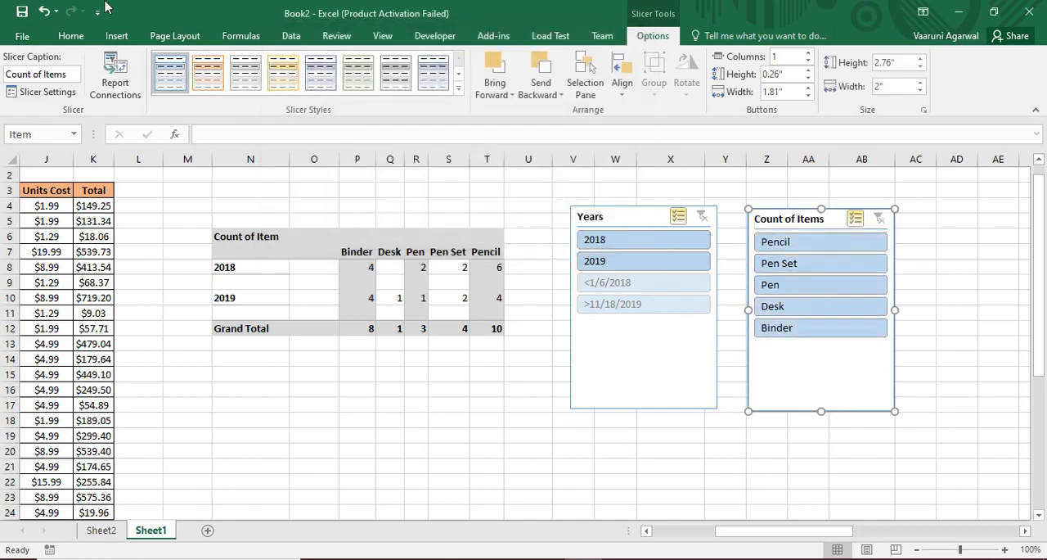
Hide items with no data in the settings of the Count of Items slicer
click(45, 91)
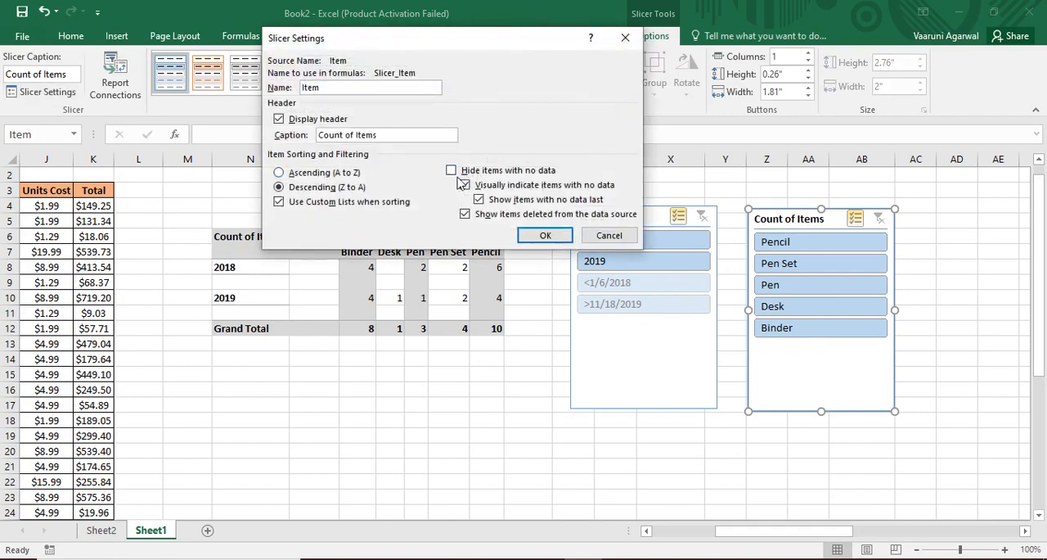
click(451, 170)
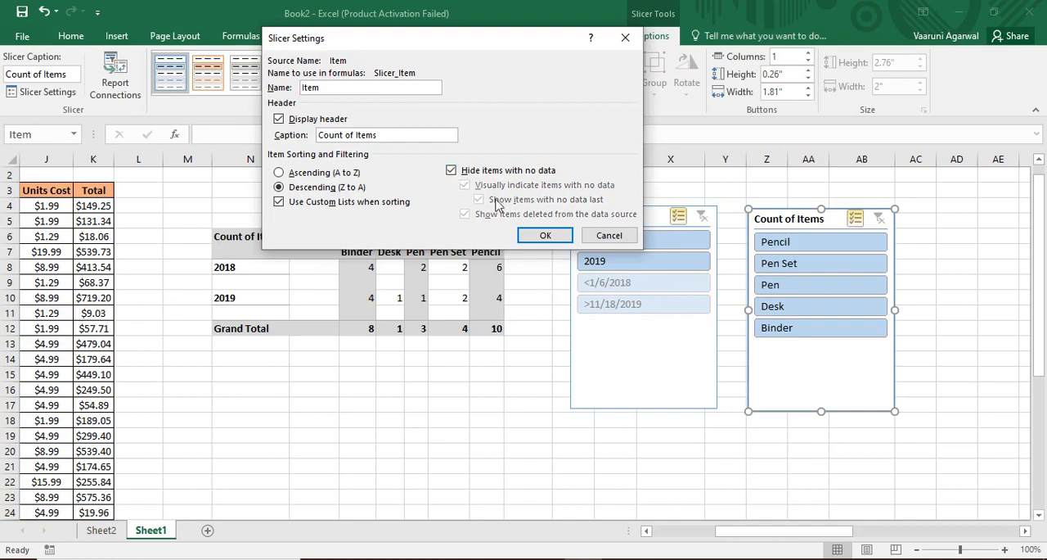
click(545, 236)
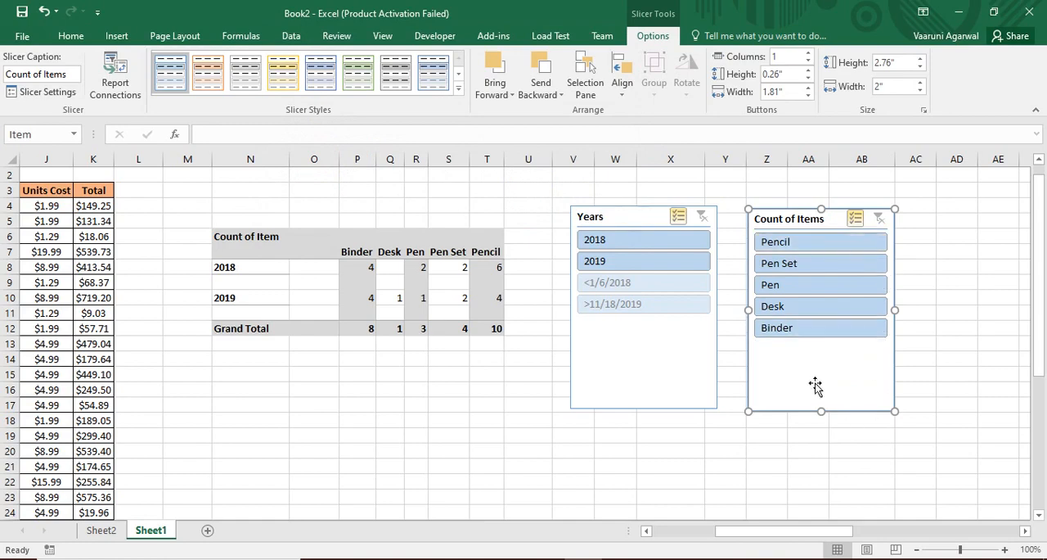
Hide items with no data in the settings of the Years slicer
click(708, 375)
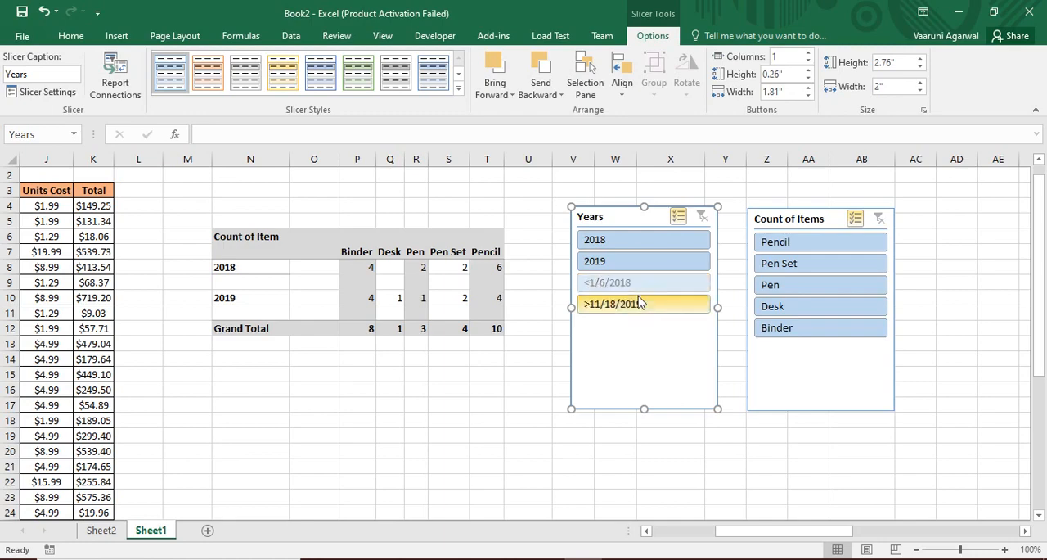
click(59, 96)
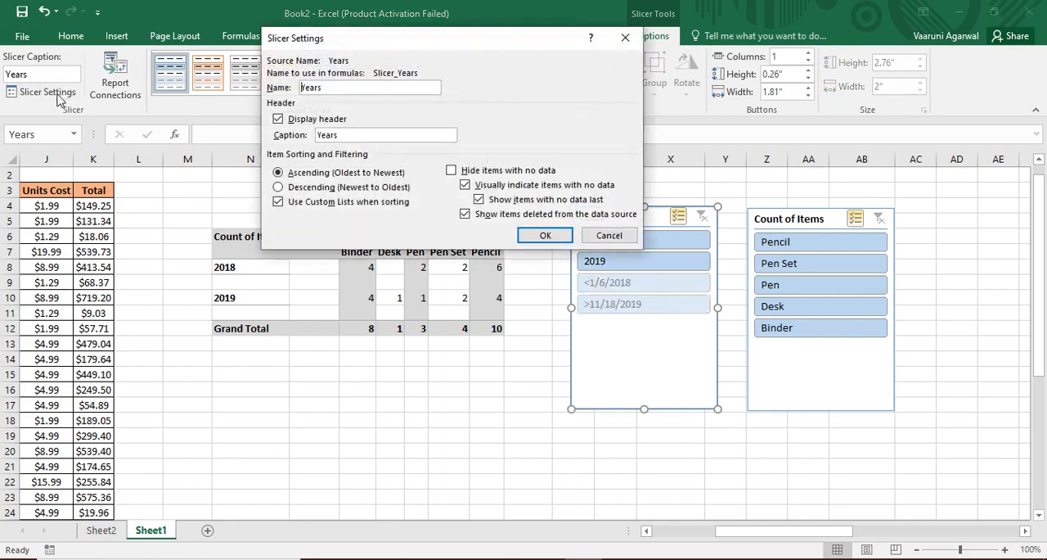
click(451, 171)
click(545, 236)
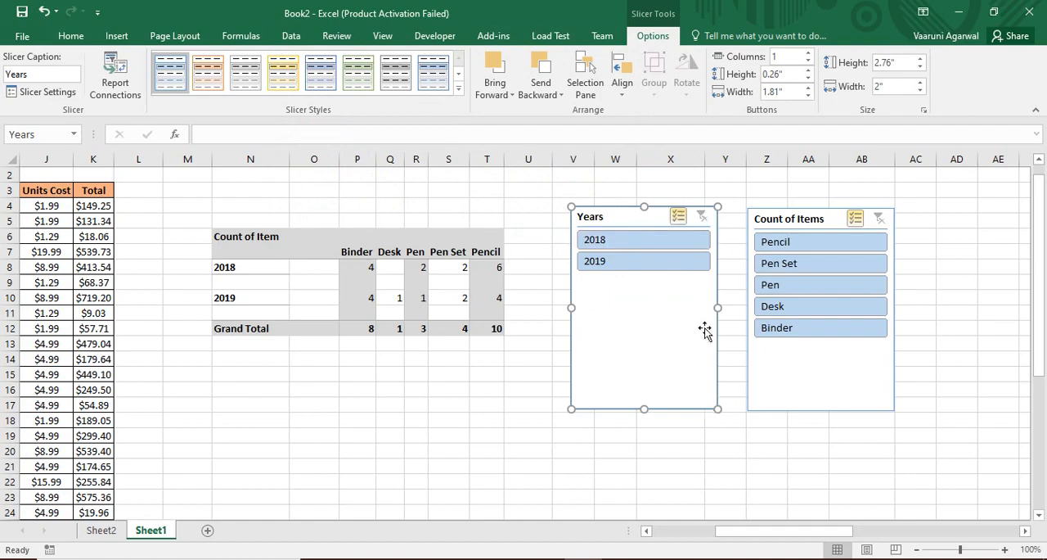
Turn off hiding of items with no data in the Years slicer's settings
click(33, 92)
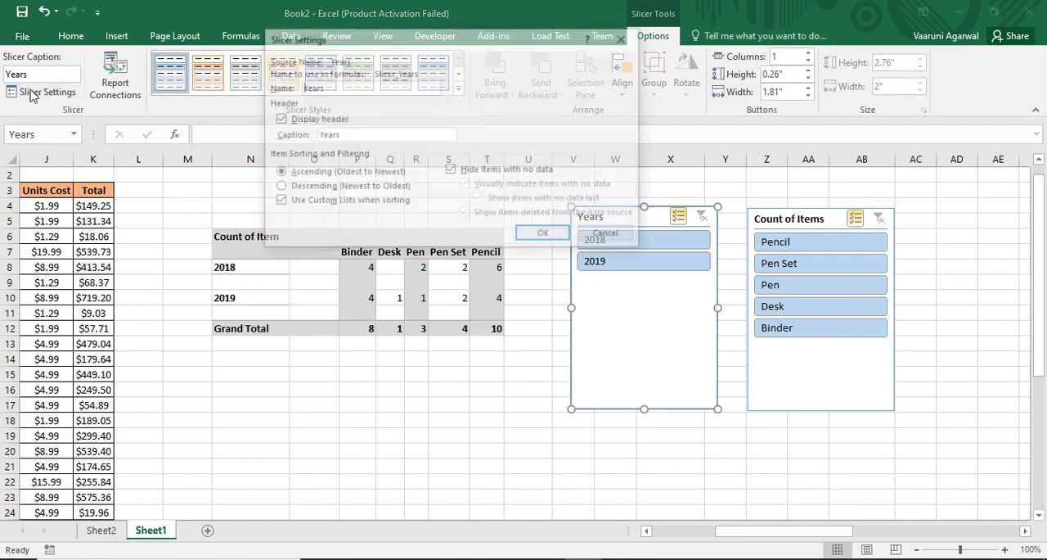
click(451, 170)
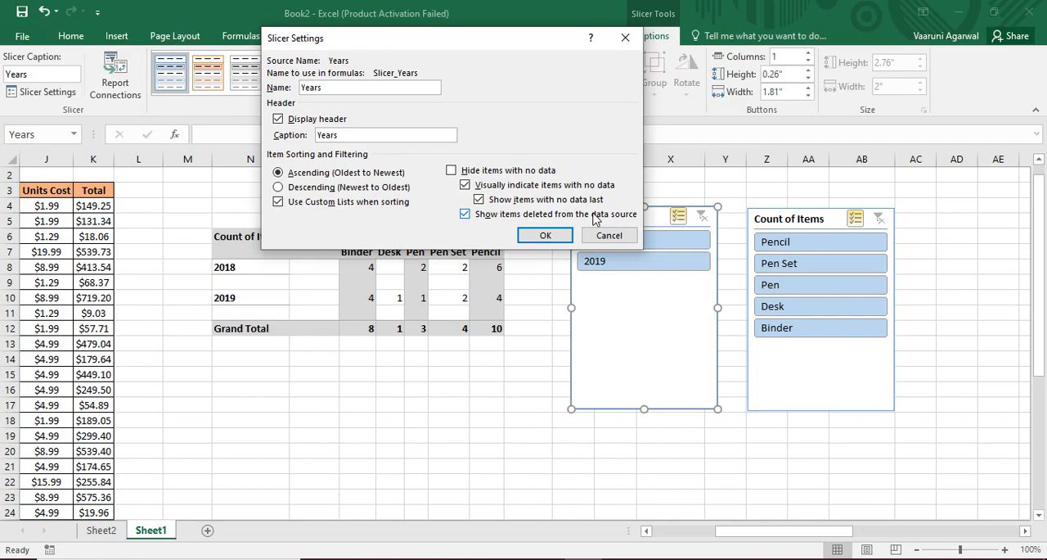
click(545, 235)
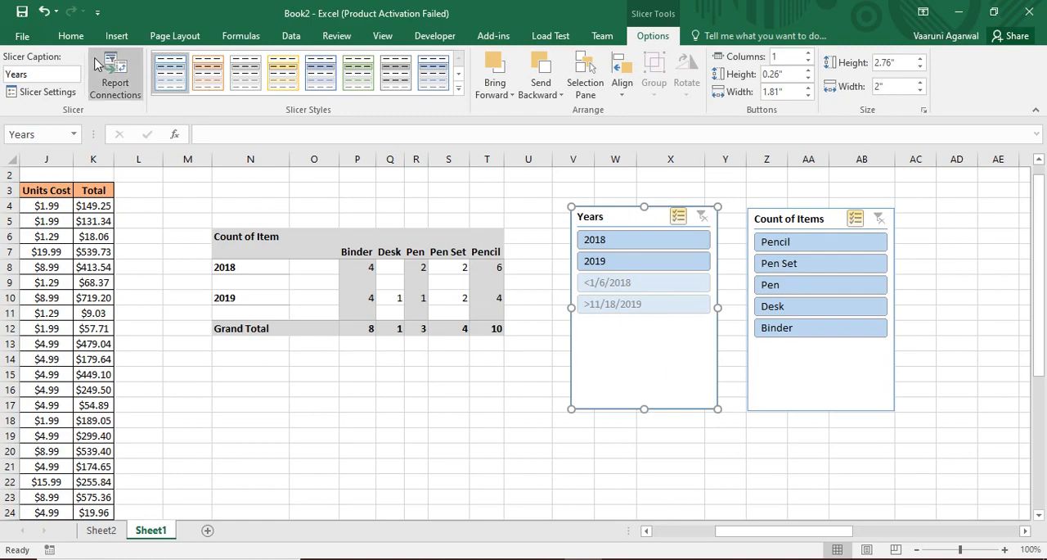
Review which pivot tables are connected to the Years slicer in its report connections
click(115, 81)
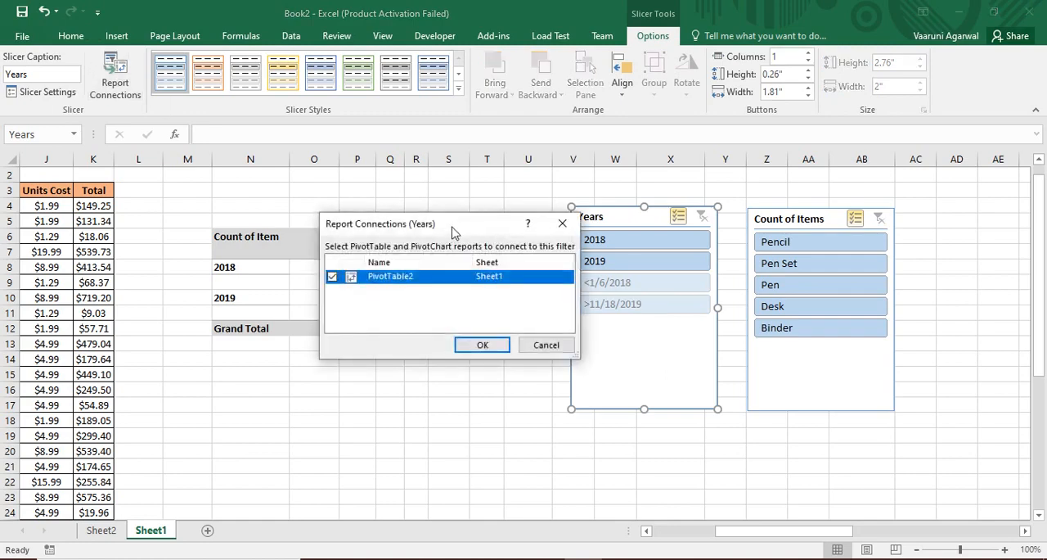
drag(450, 228, 435, 119)
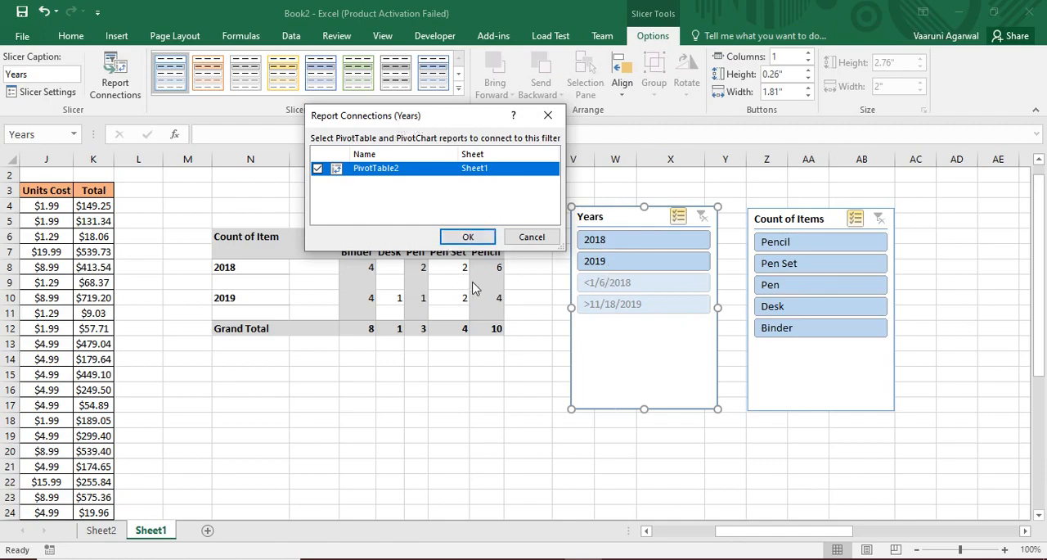
click(465, 238)
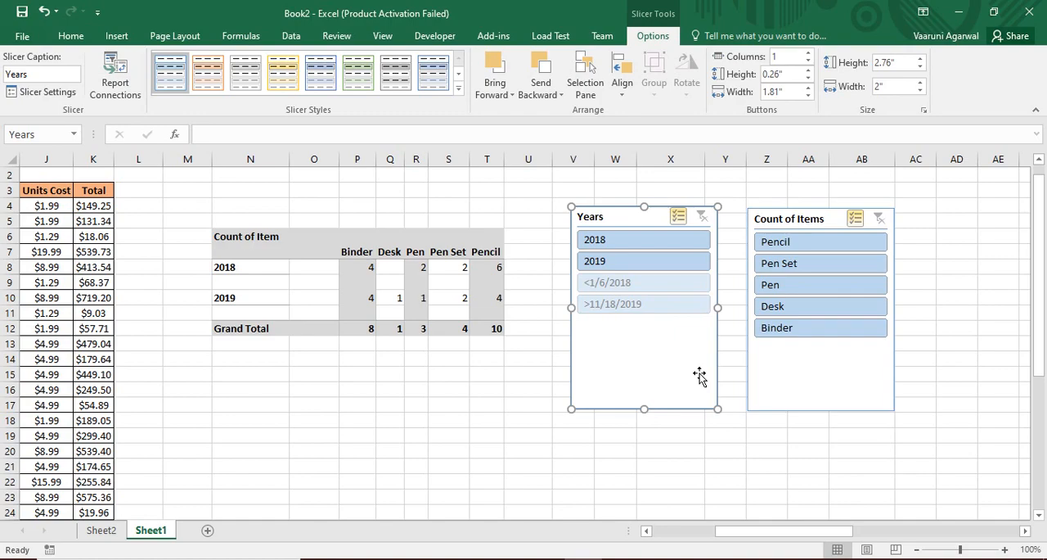
Apply the dark green slicer style to the Years slicer
drag(757, 531, 626, 536)
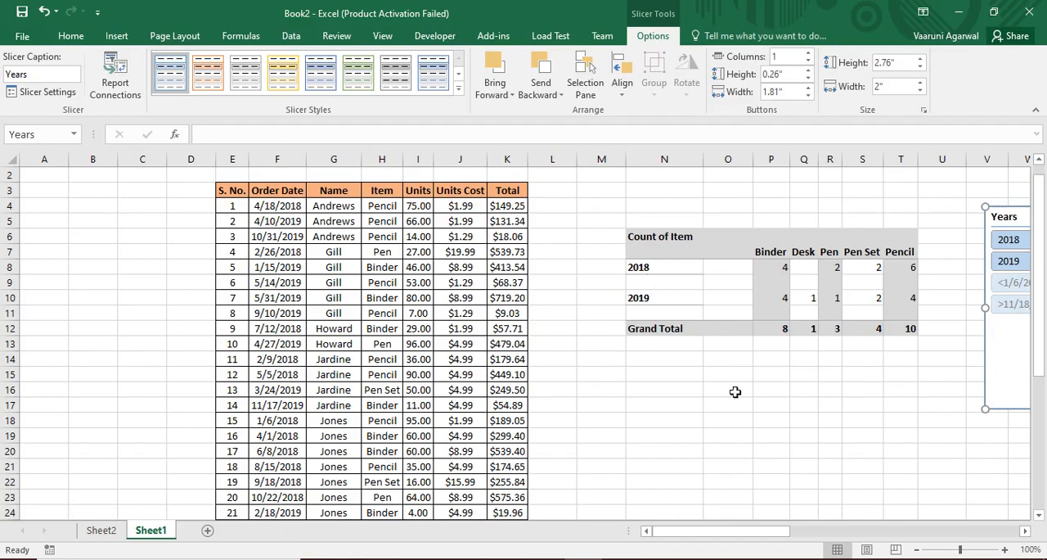
drag(749, 536, 809, 542)
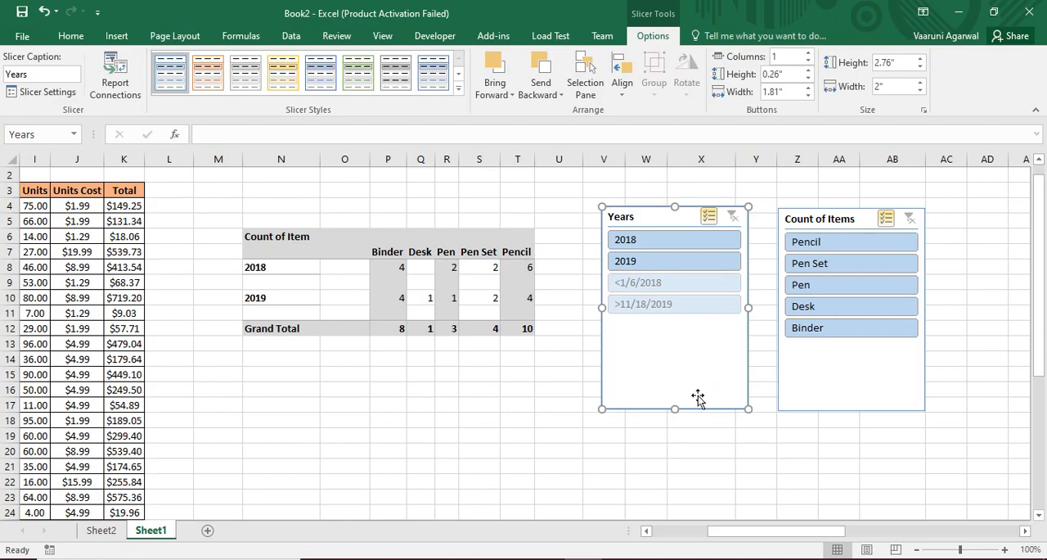
click(459, 75)
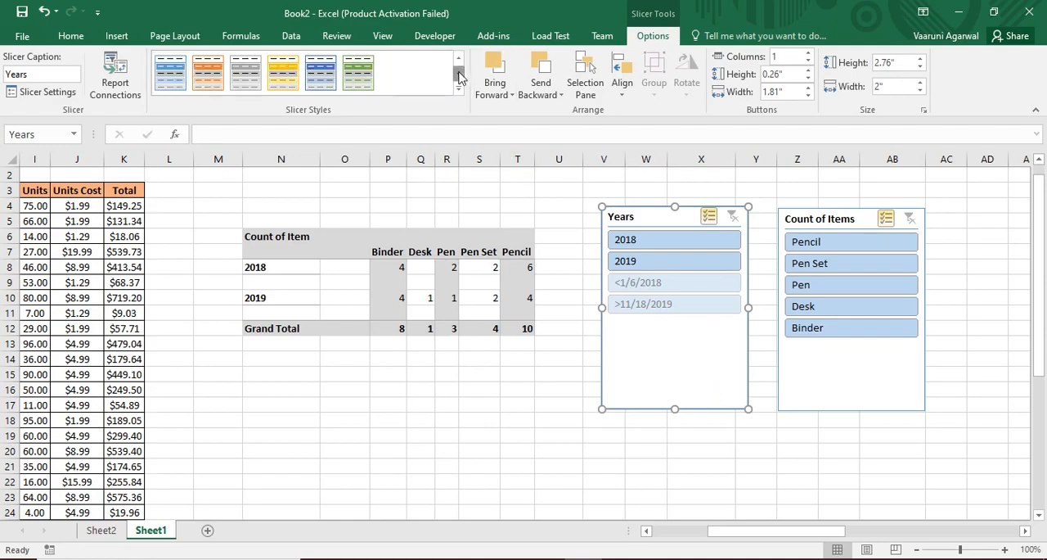
click(356, 82)
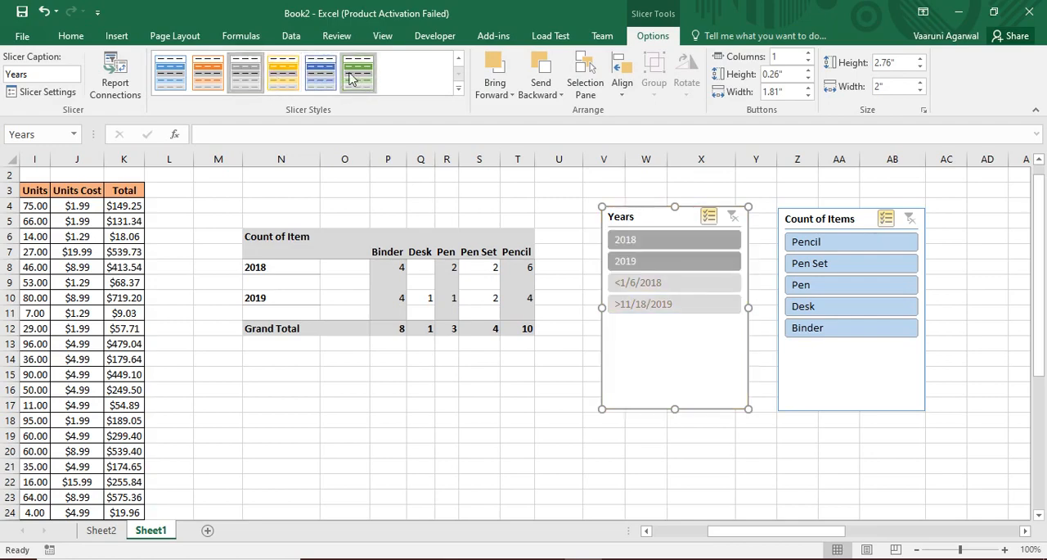
Apply the light green slicer style to the Count of Items slicer
click(847, 216)
click(350, 67)
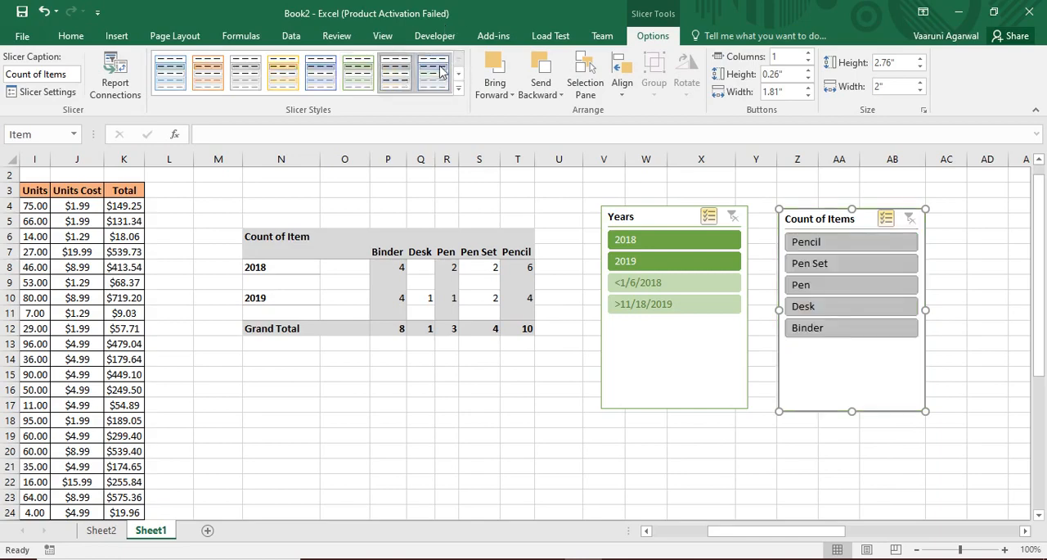
click(357, 73)
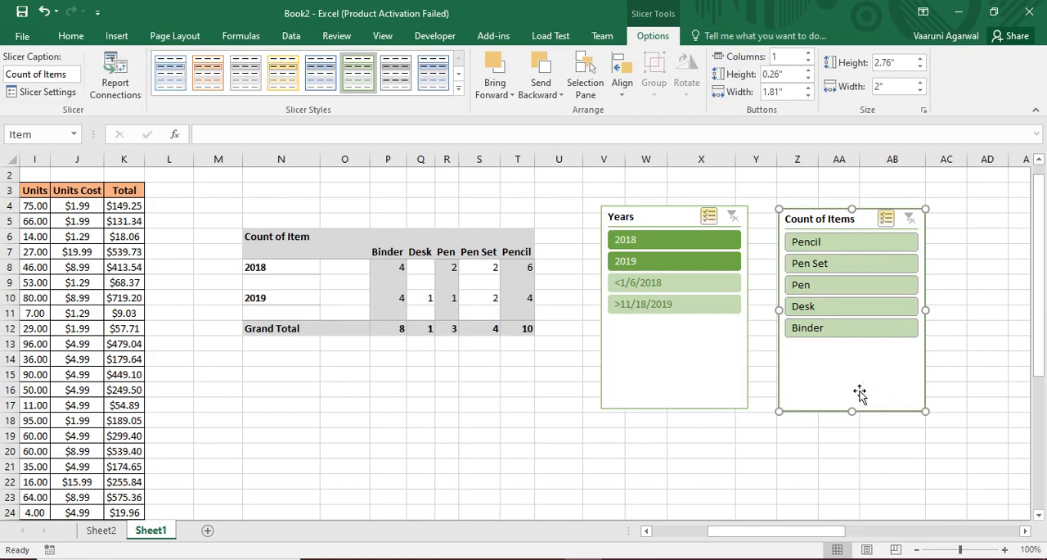
Move the Count of Items slicer so it overlaps the Years slicer, and send it backward behind that slicer
drag(870, 368, 817, 349)
click(496, 80)
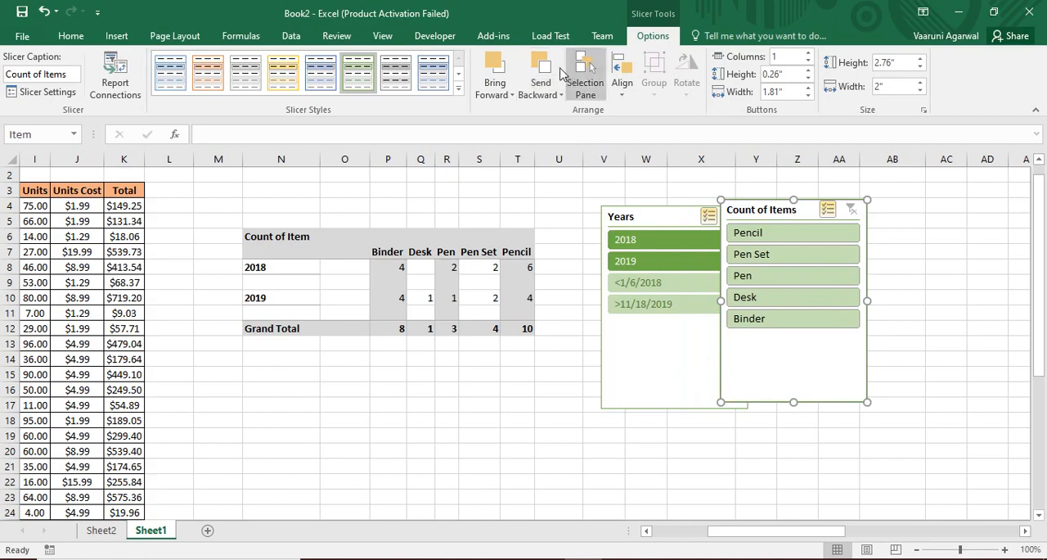
click(541, 72)
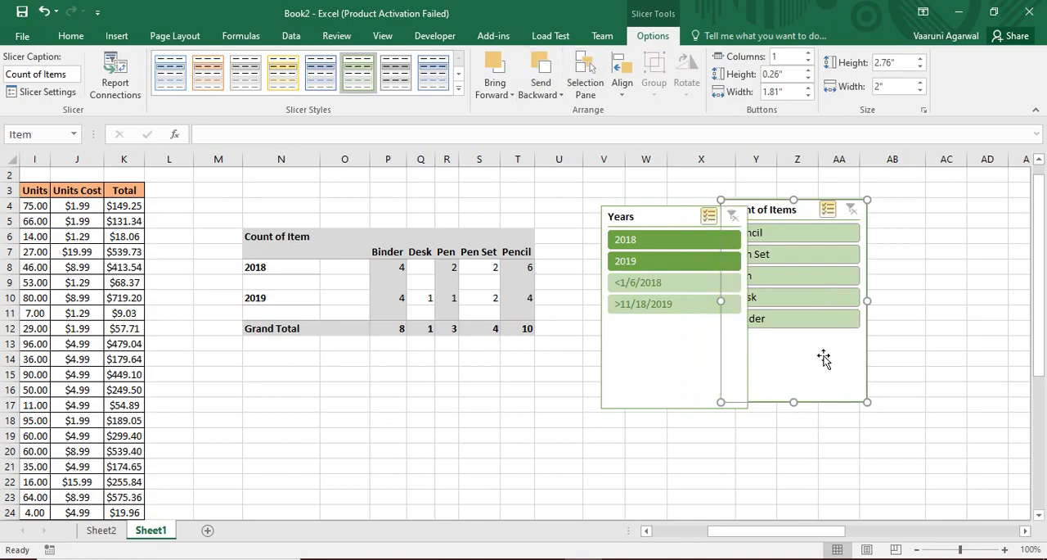
Move the Count of Items slicer clear of the Years slicer and view the available alignment options
drag(824, 358, 896, 368)
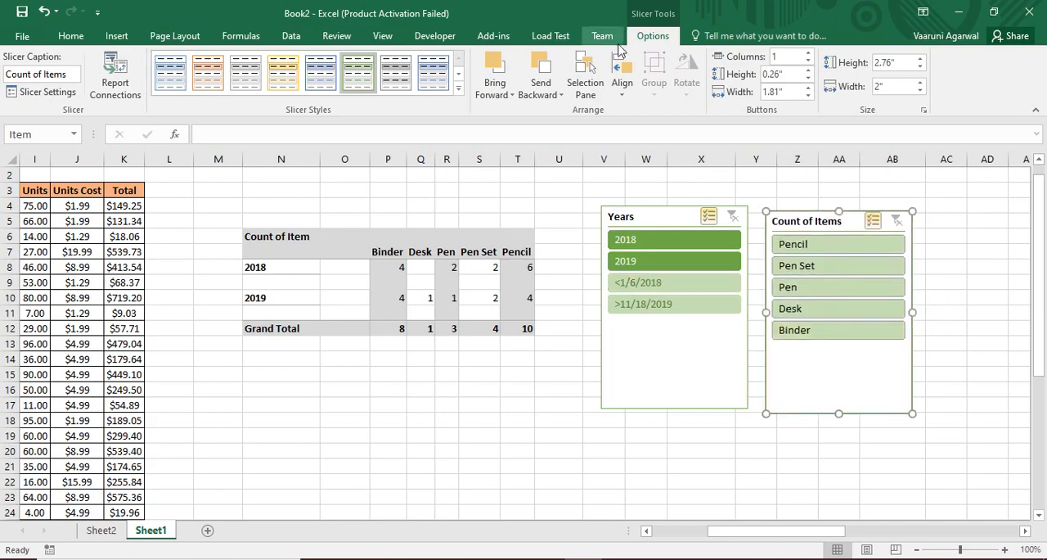
click(620, 85)
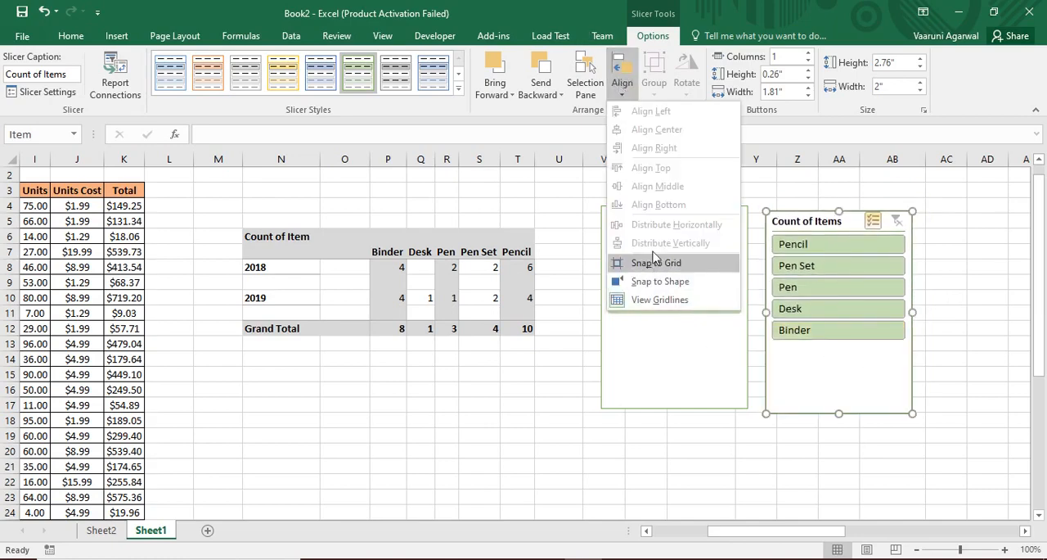
click(552, 210)
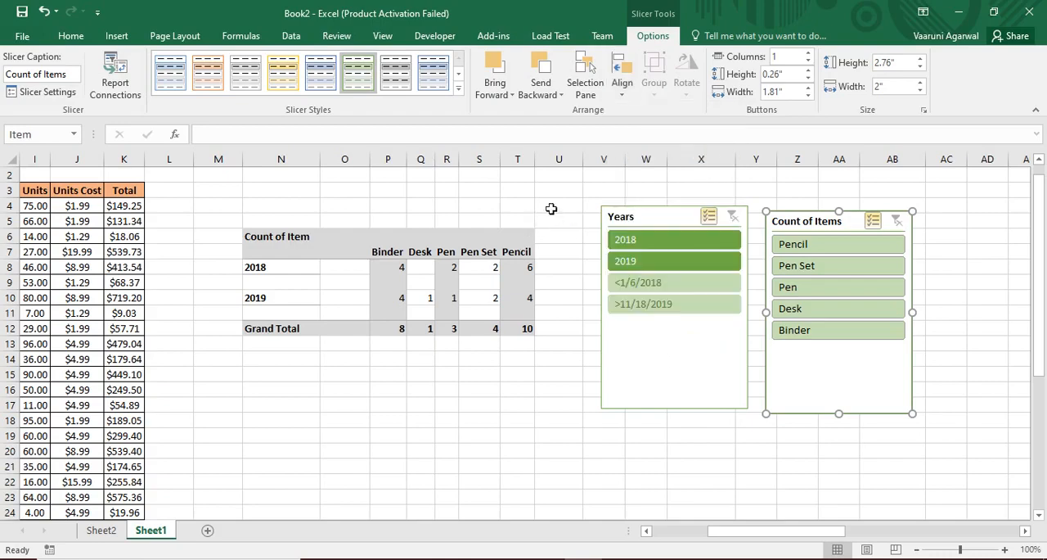
Shorten the Years slicer to about 1.58 inches high and the Count of Items slicer to about 1.83 inches high
drag(718, 404, 678, 328)
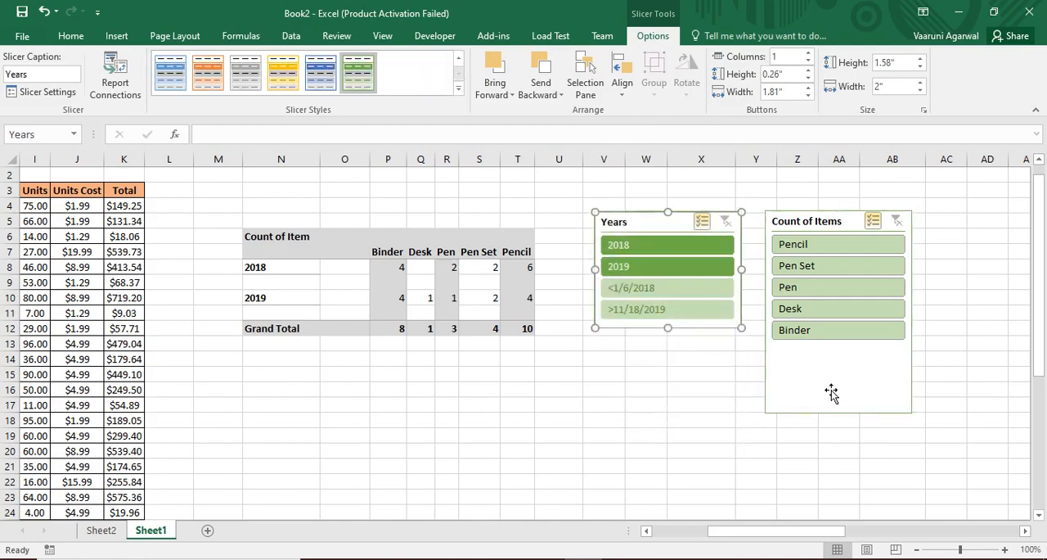
click(831, 393)
drag(839, 413, 855, 346)
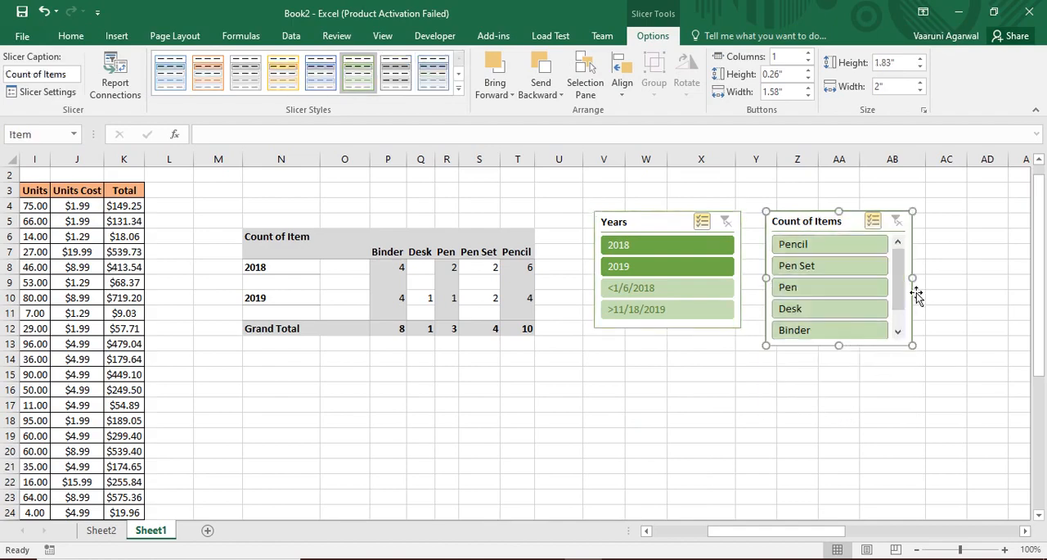
Widen the Count of Items slicer to about 2.9 inches and try scrolling its item list
drag(899, 266, 978, 280)
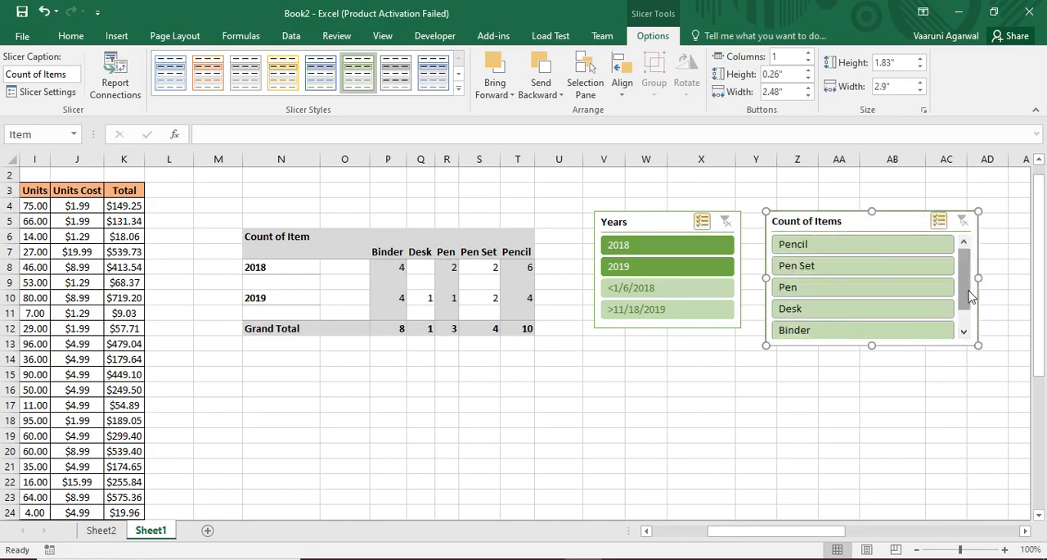
click(967, 321)
drag(968, 320, 971, 280)
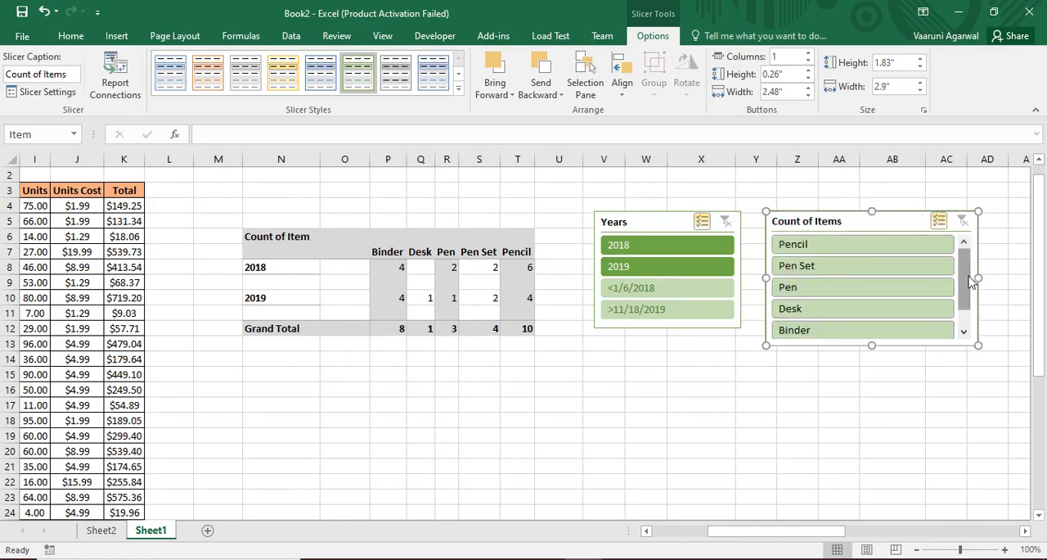